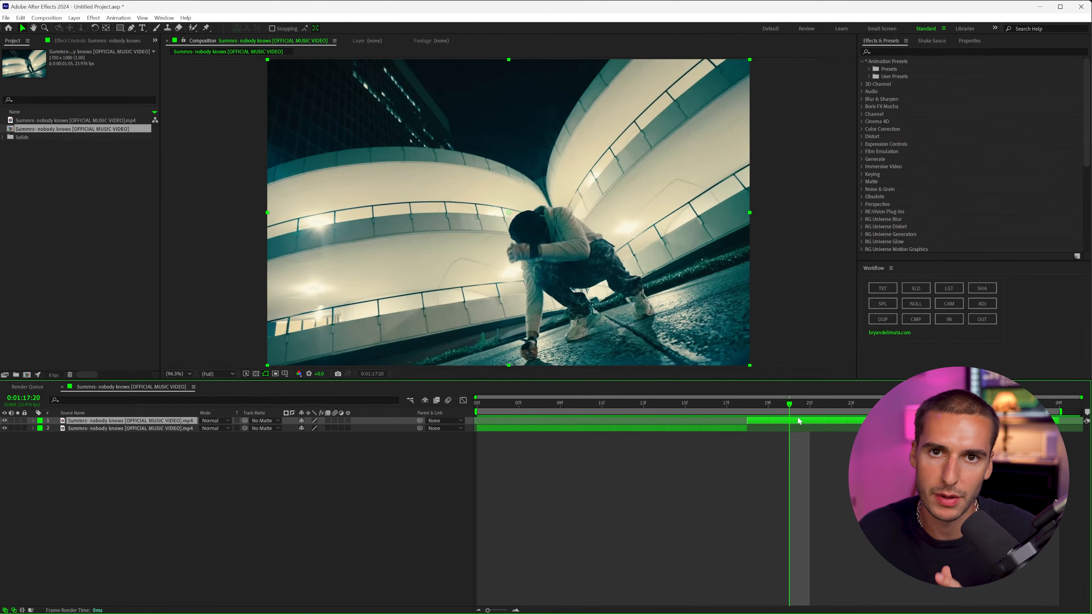
Step: Go to the cut between the two clips at 0:01:17:18 and add an adjustment layer above them
drag(791, 408, 749, 418)
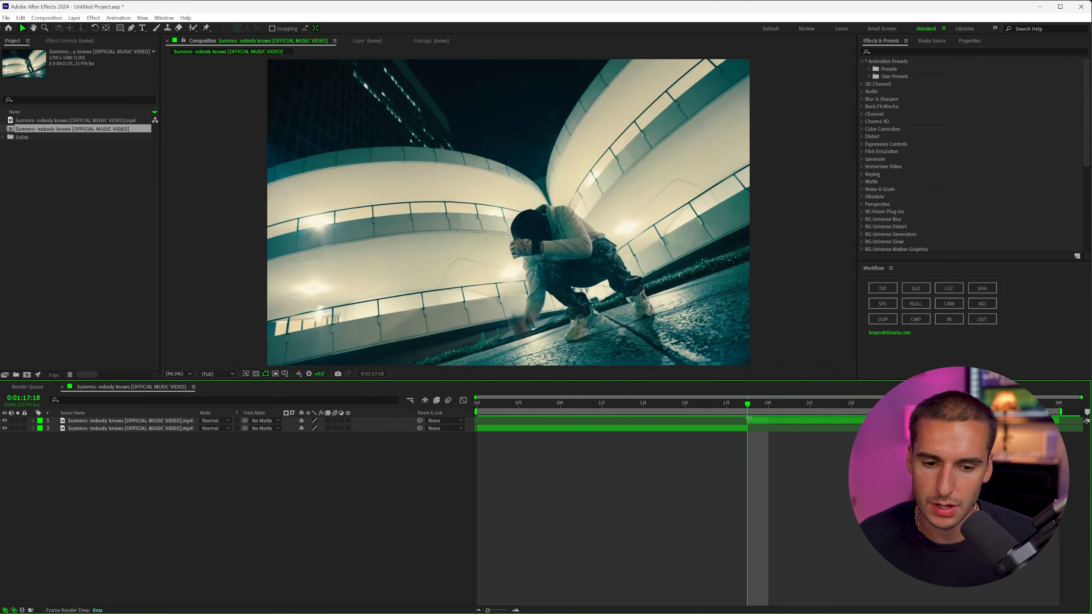
click(978, 303)
right_click(671, 492)
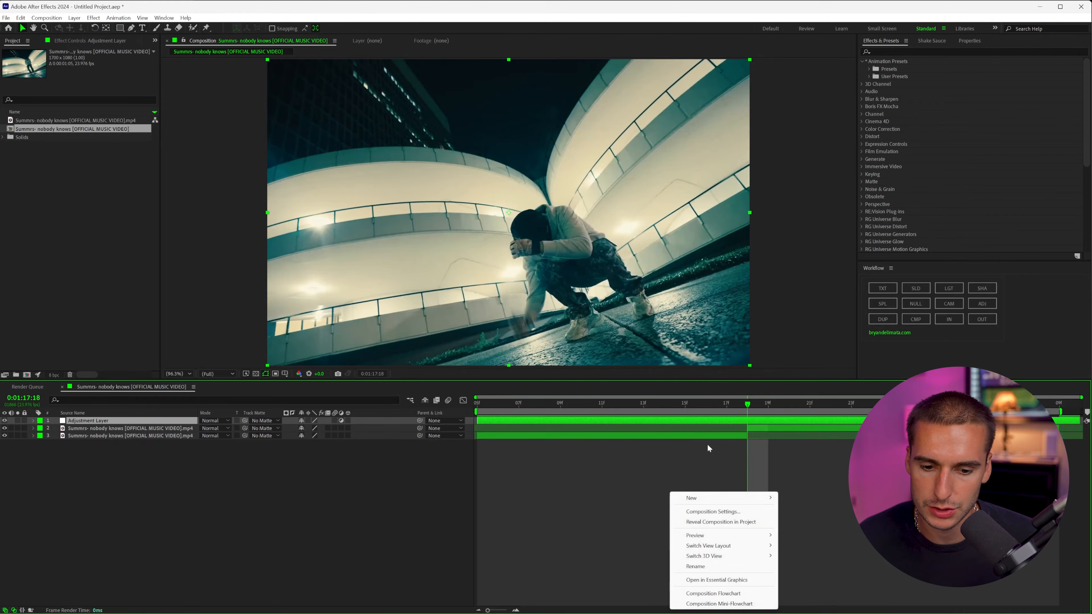
mouse_move(709, 497)
click(895, 503)
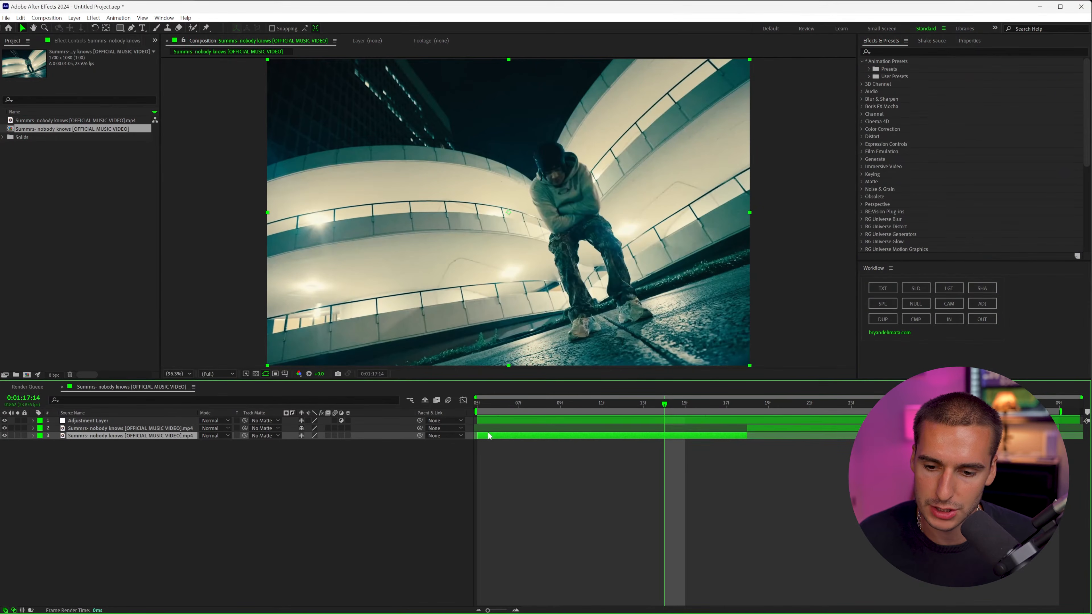
click(982, 304)
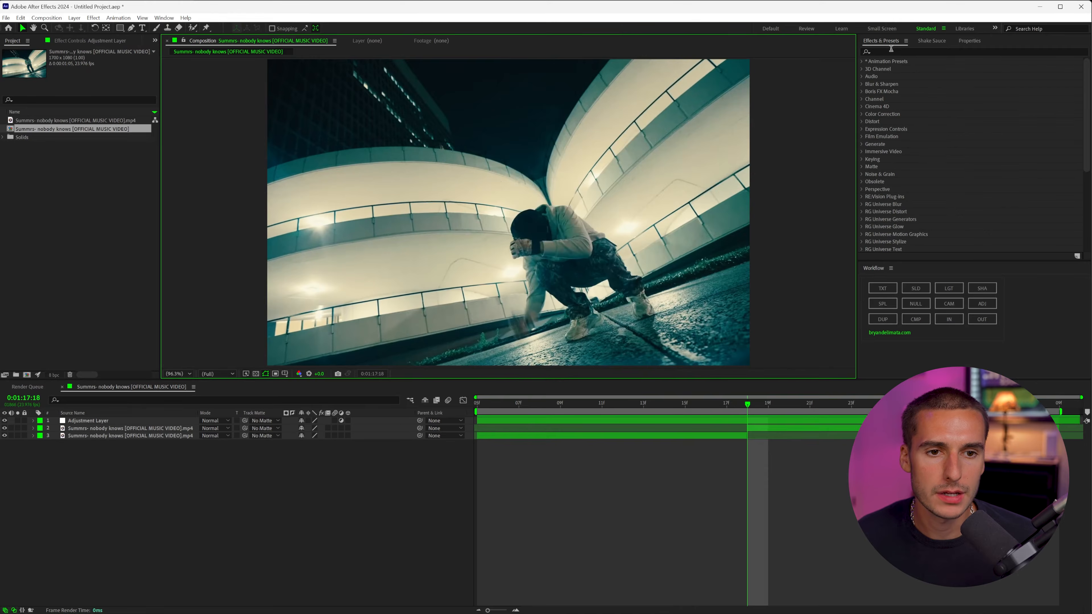
Step: Apply S_DistortChroma to the adjustment layer and keyframe its Amount at 0.150 on the cut
click(890, 50)
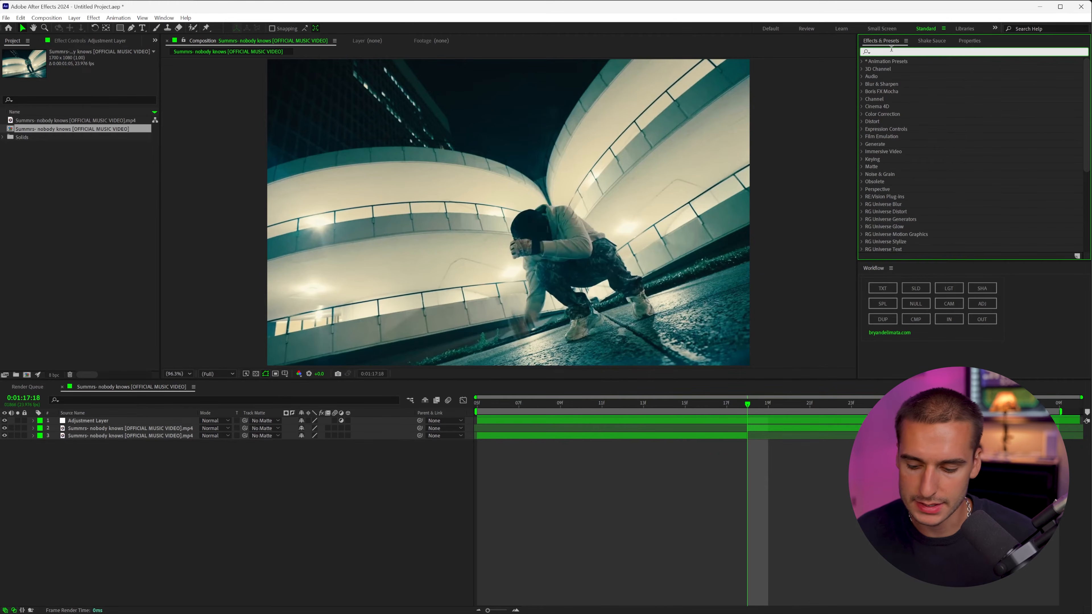
text(dist)
drag(908, 99, 748, 421)
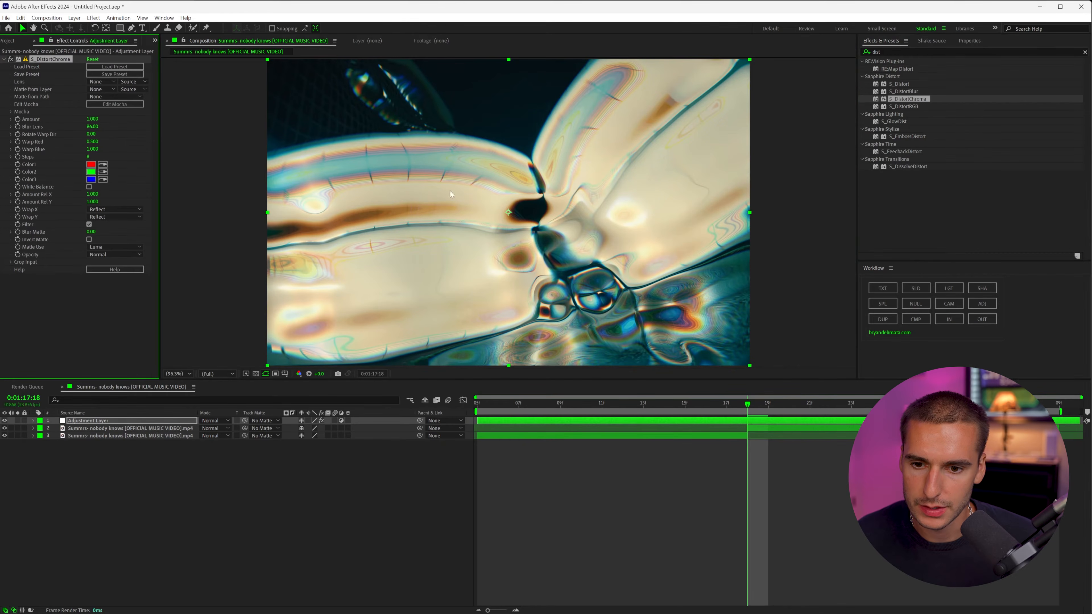
mouse_move(91, 122)
mouse_down()
mouse_move(46, 122)
mouse_move(98, 118)
mouse_up()
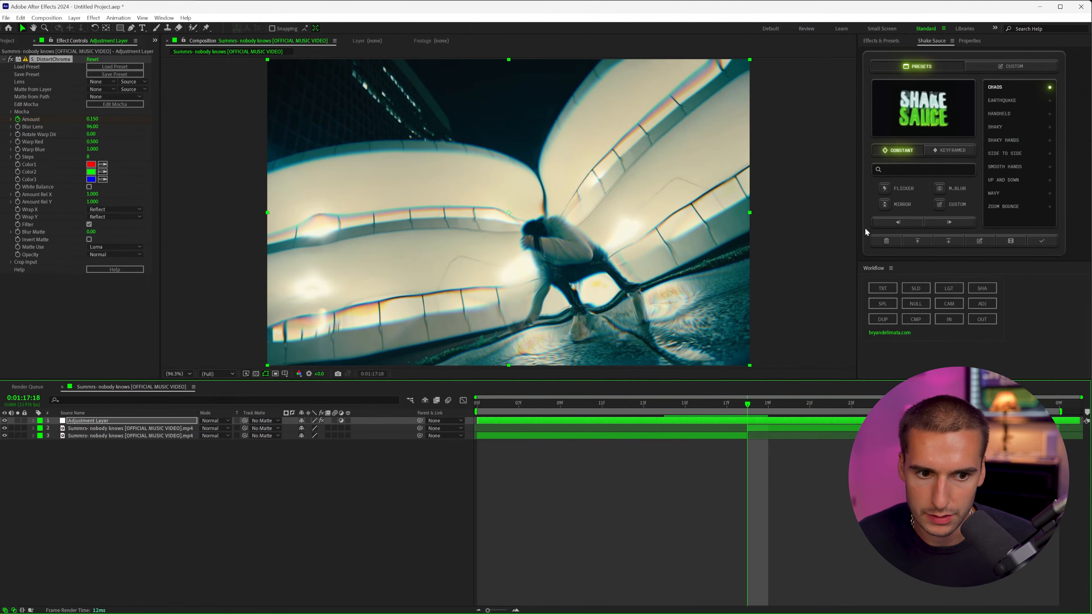
Step: Keyframe the S_DistortChroma Amount at 0 five frames before the cut, at 0:01:17:13
click(897, 223)
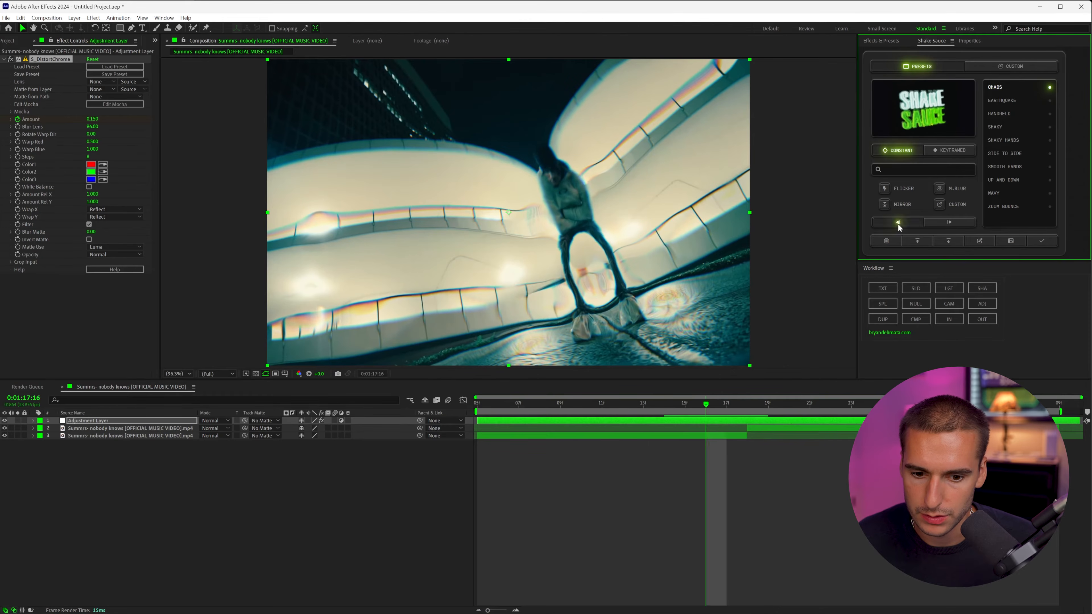
click(897, 224)
click(94, 119)
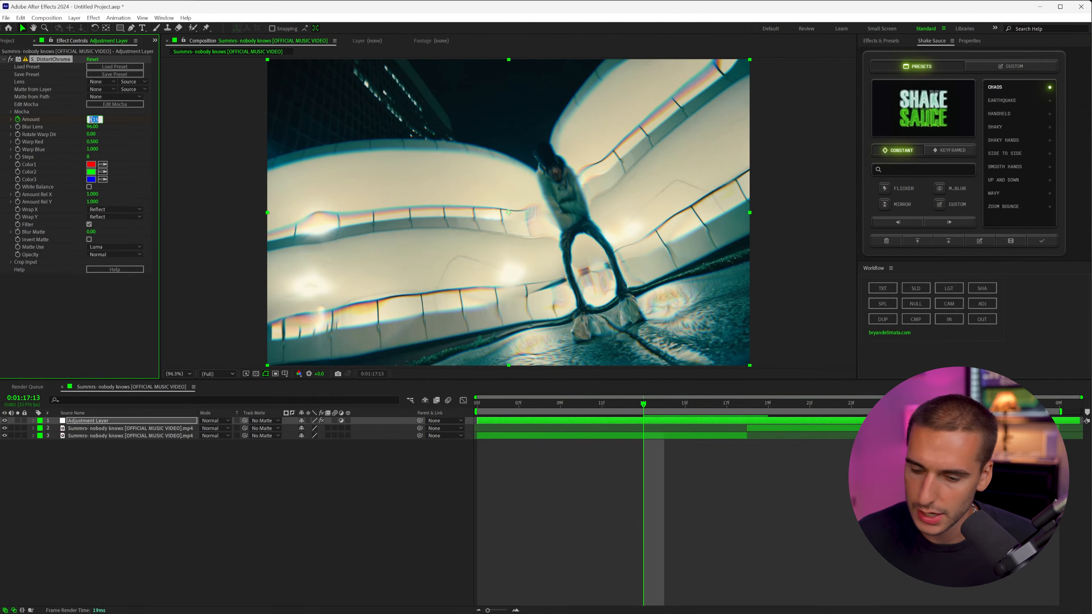
text(0)
click(135, 154)
click(746, 406)
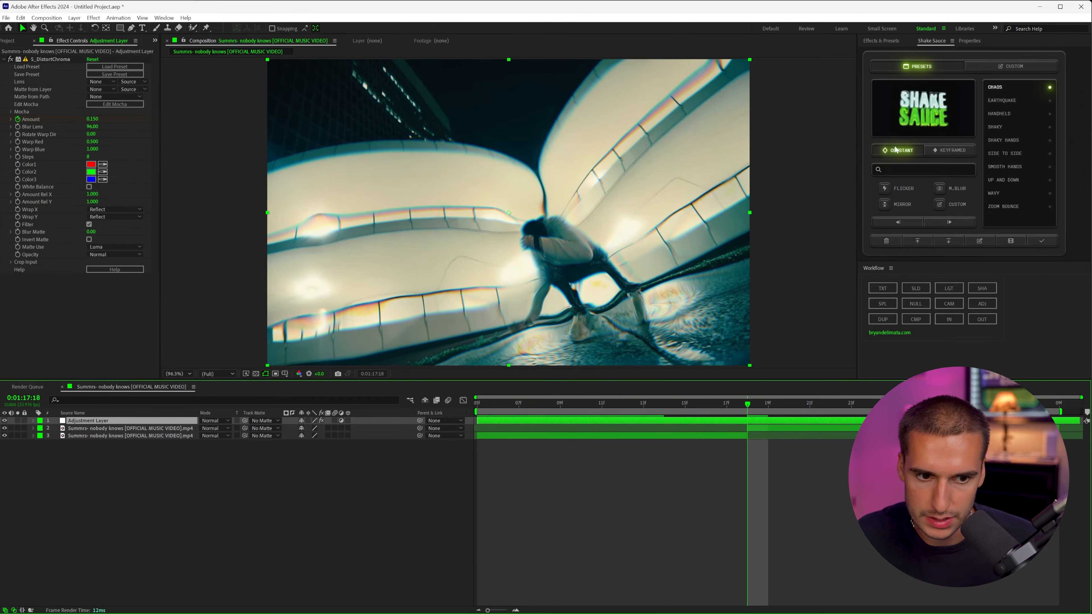
Step: Keyframe the S_DistortChroma Amount at 0 five frames after the cut, at 0:01:17:23, and return to the cut
click(948, 222)
click(948, 222)
click(947, 222)
click(948, 222)
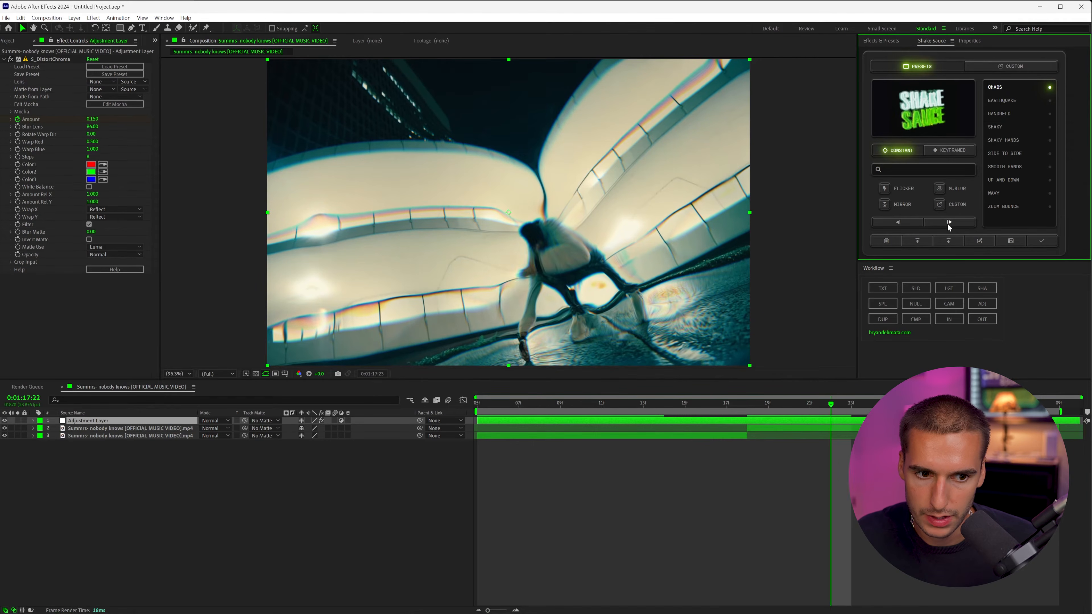
click(948, 222)
click(747, 404)
Step: Look through the Sapphire Distort, RG Universe Distort and built-in Distort effects for alternative distortions
click(881, 41)
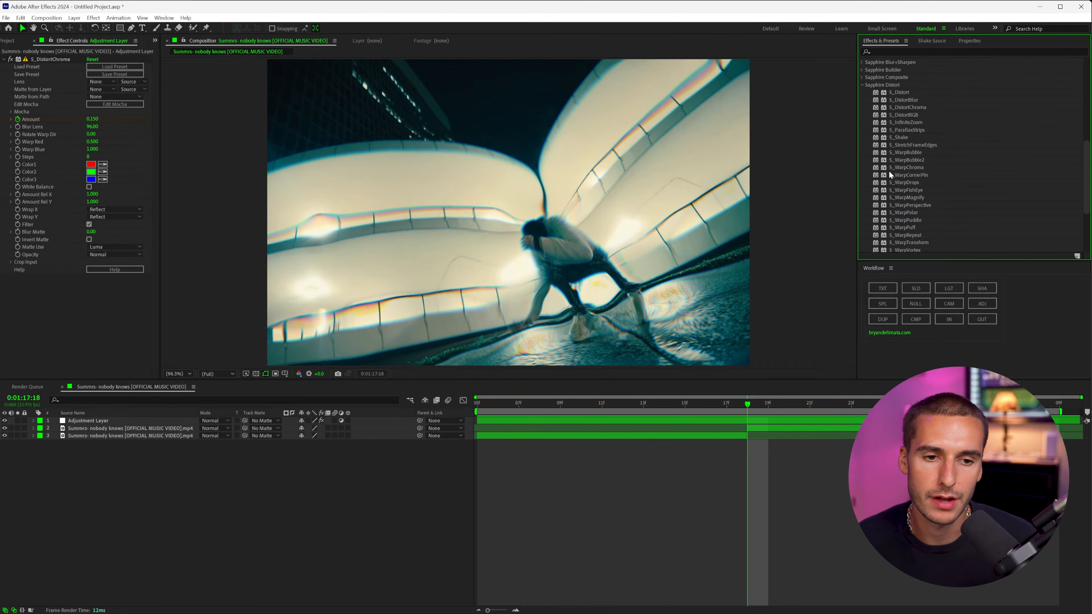
scroll(888, 169, down, 1)
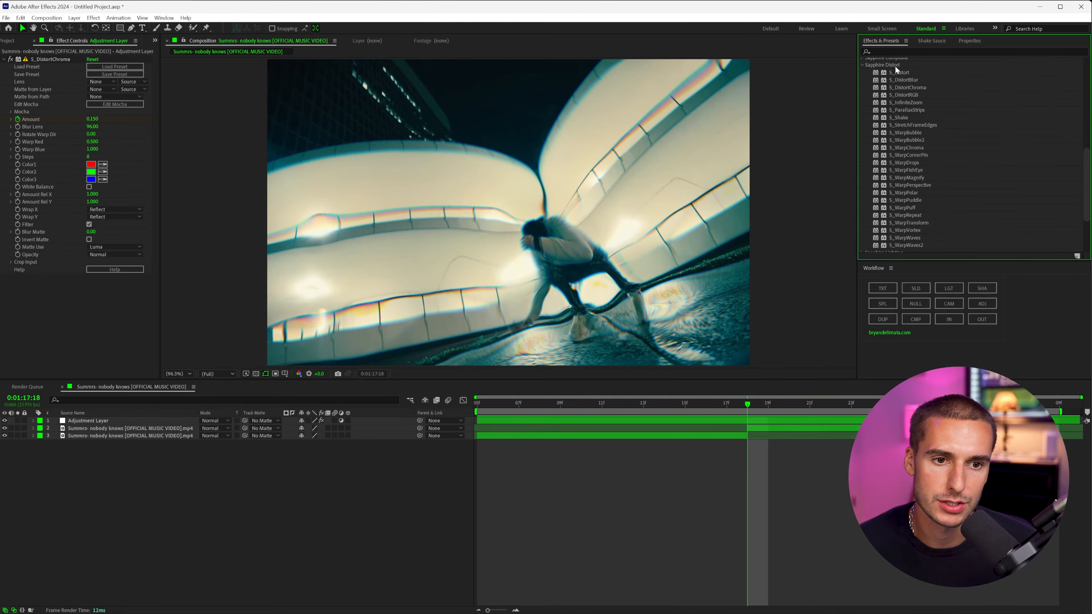
click(861, 65)
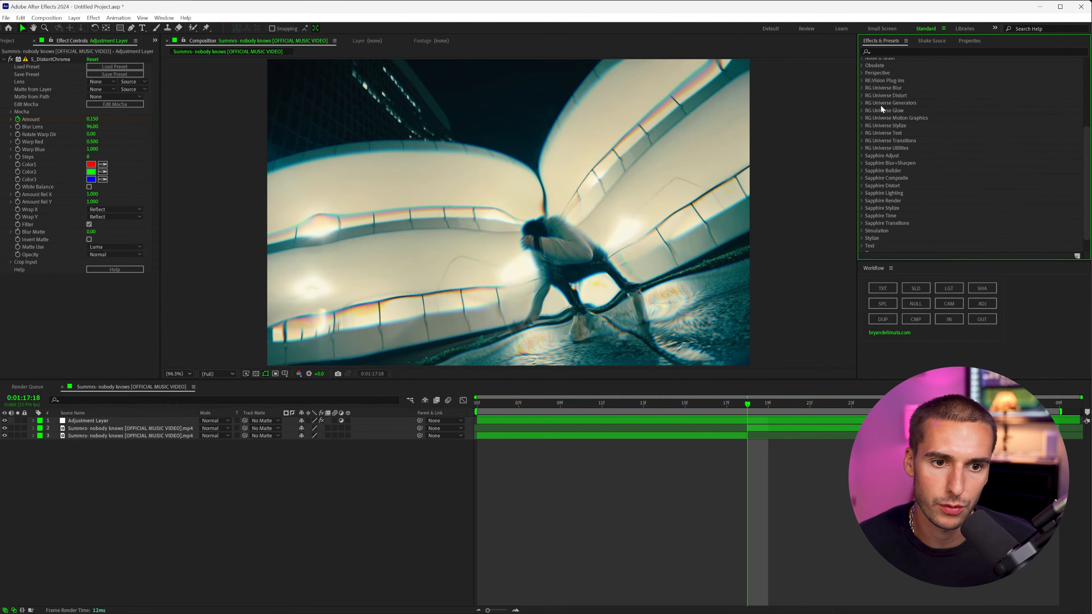
scroll(881, 101, up, 4)
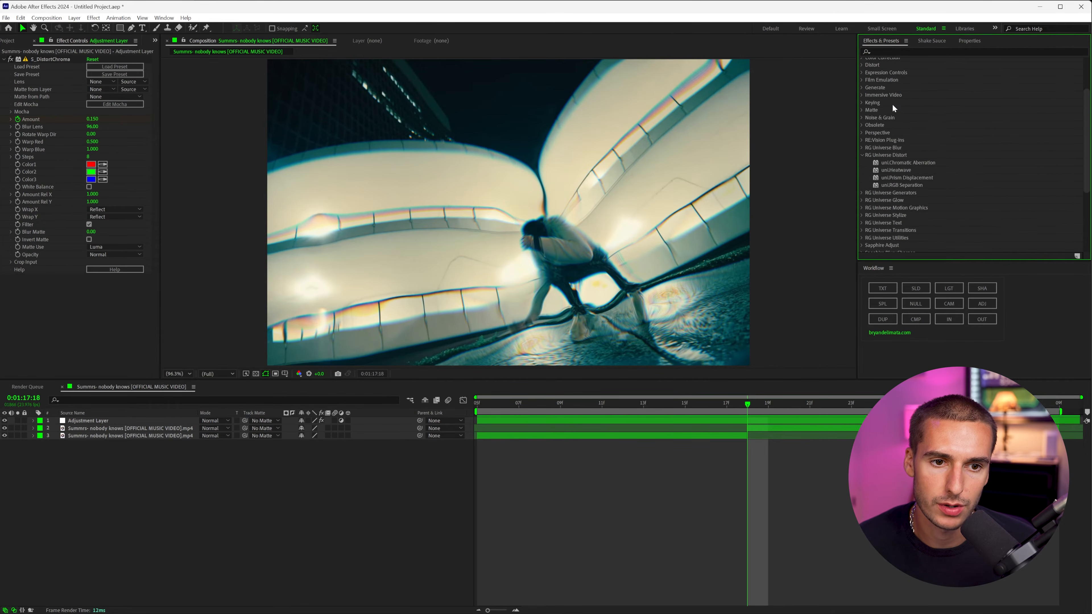
click(862, 82)
scroll(877, 95, up, 2)
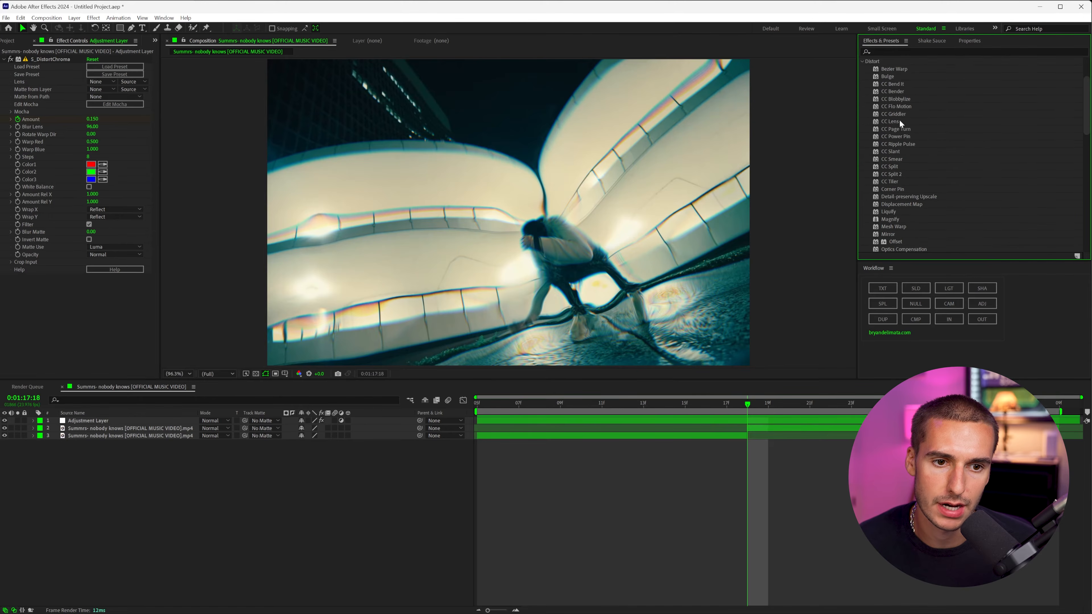
Step: Apply Optics Compensation to the adjustment layer with Reverse Lens Distortion enabled, and keyframe Field Of View at 67.9 on the cut
key(ctrl+f)
text(opt)
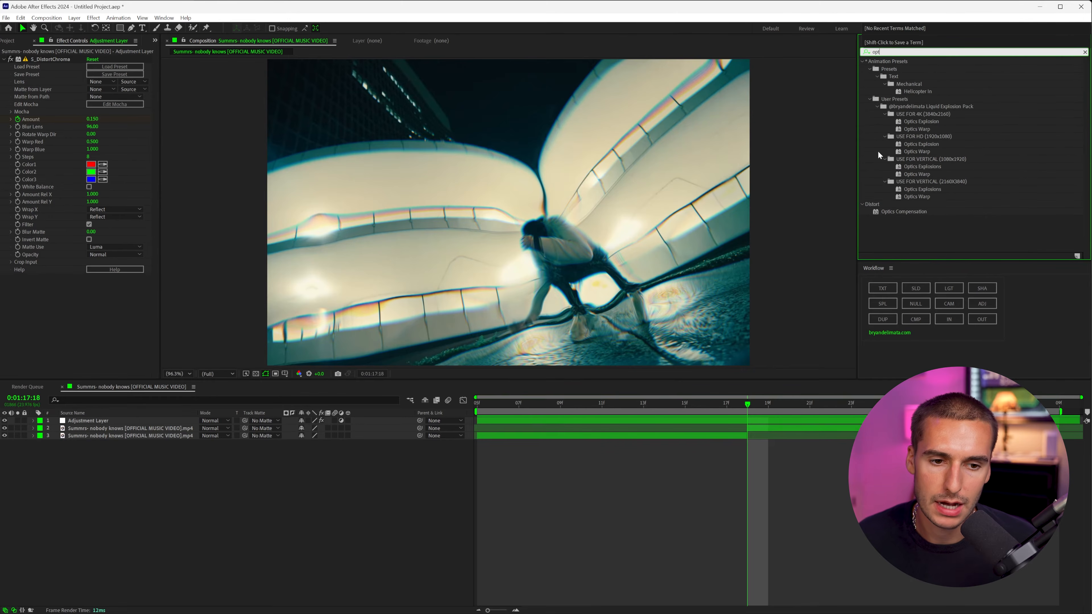
drag(891, 212, 709, 422)
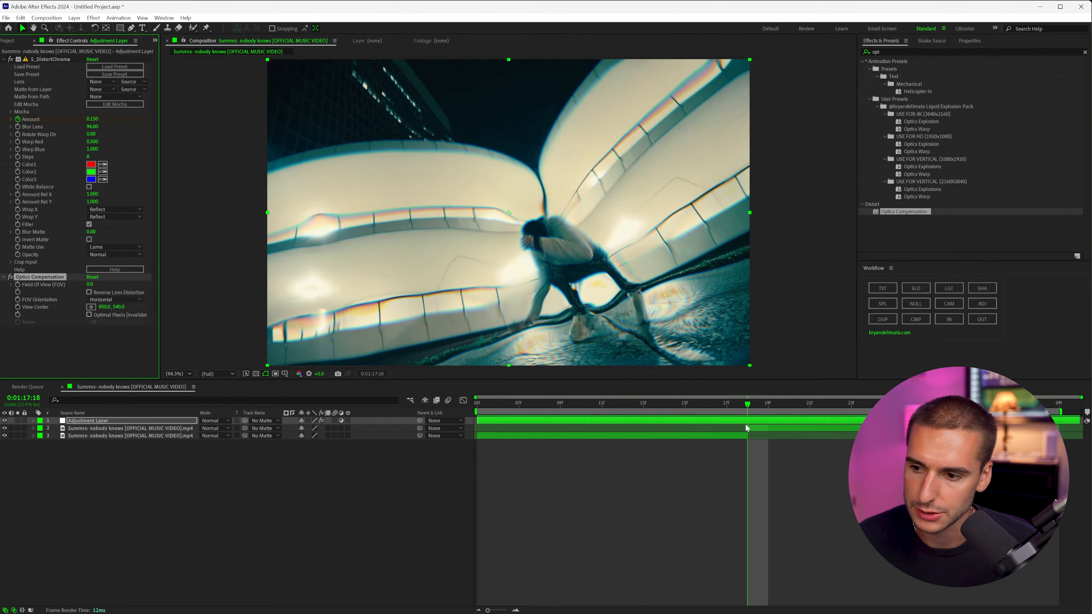
click(89, 292)
mouse_move(83, 284)
mouse_down()
mouse_move(101, 284)
mouse_move(74, 288)
mouse_up()
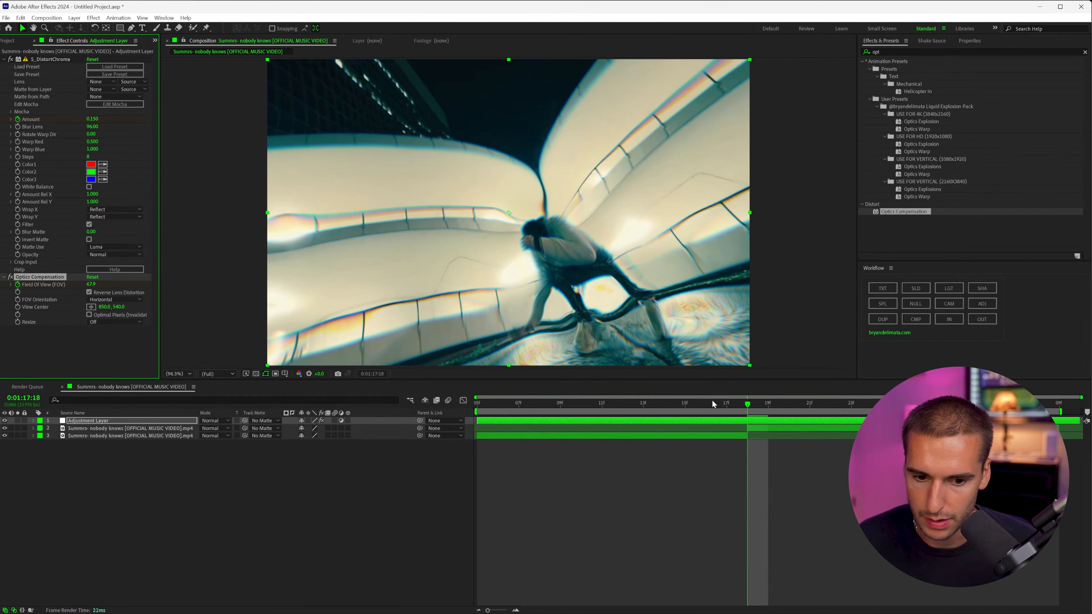
Step: Keyframe the Optics Compensation Field Of View at 0 at 0:01:17:13 and 0:01:17:23
key(u)
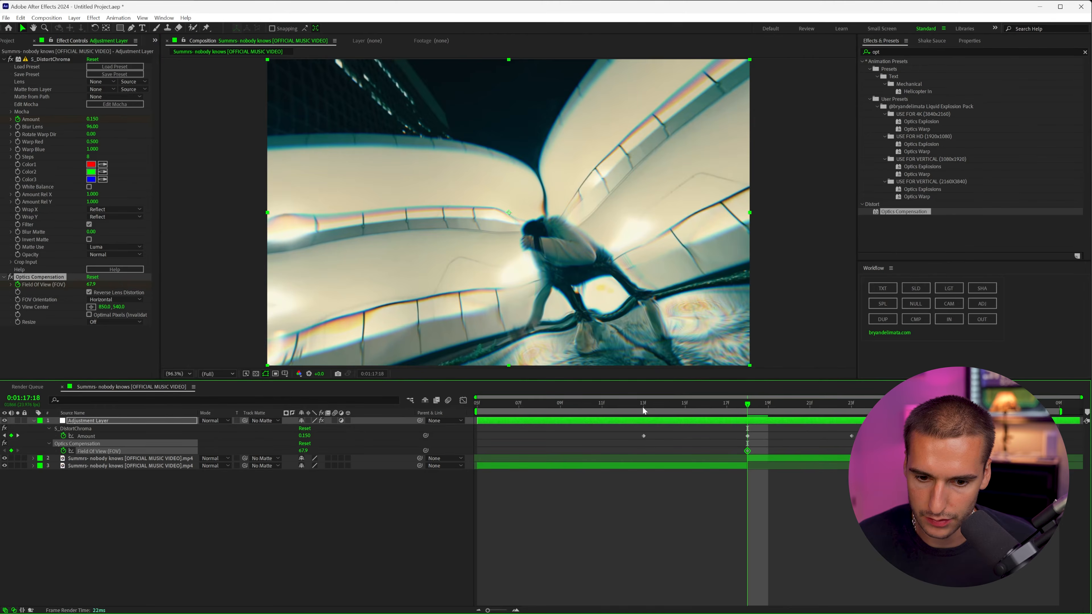
drag(708, 407, 637, 405)
key(shift+Page_Down)
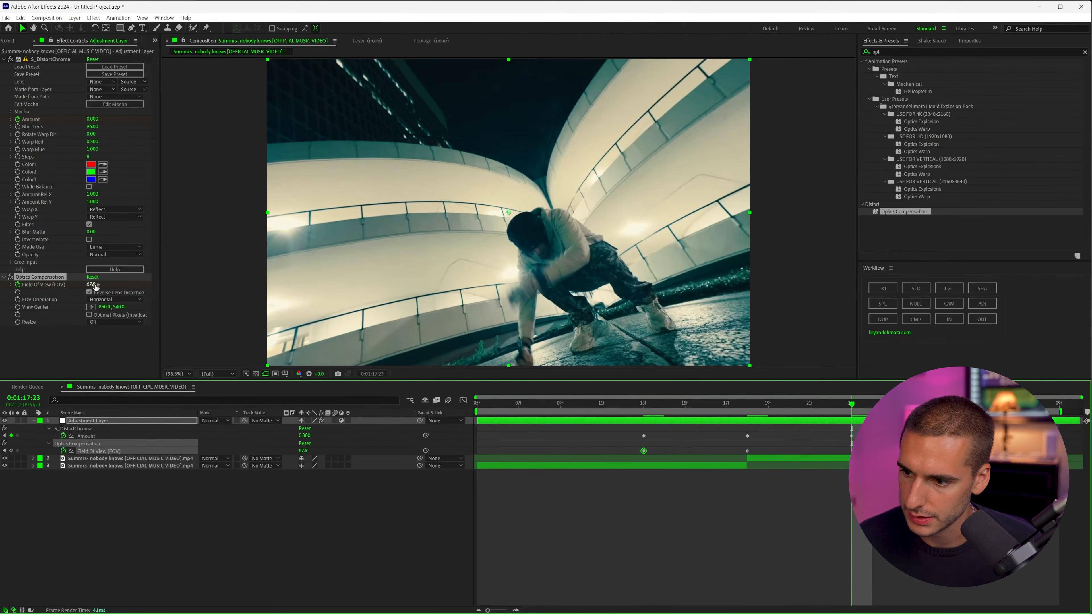
key(shift+Page_Up)
Step: Place Optics Compensation above S_DistortChroma and move the first distortion Amount keyframe to 0:01:17:11
drag(40, 277, 39, 60)
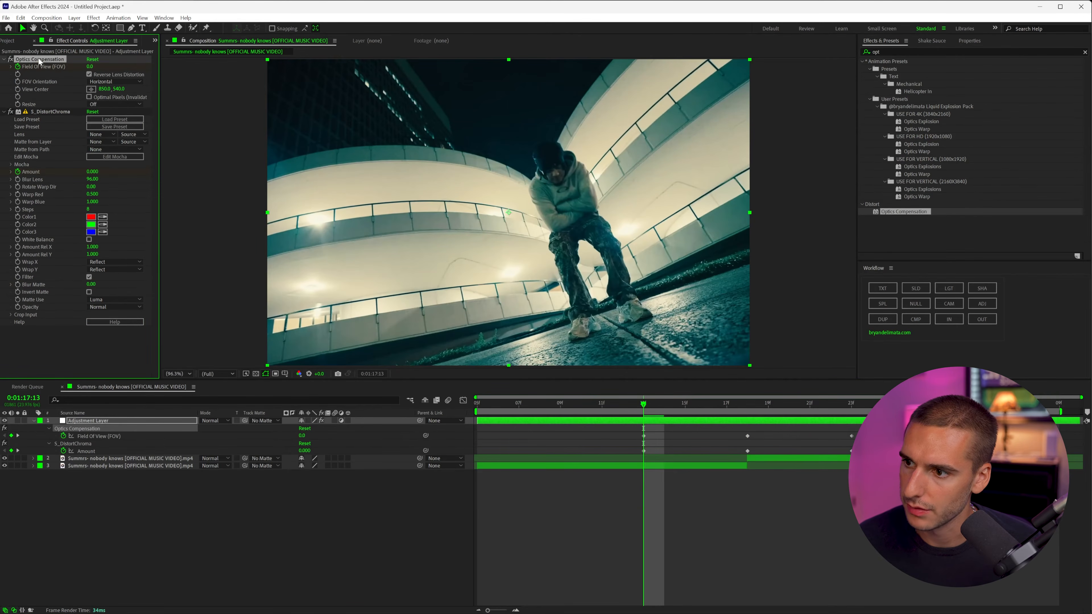
drag(649, 410, 542, 404)
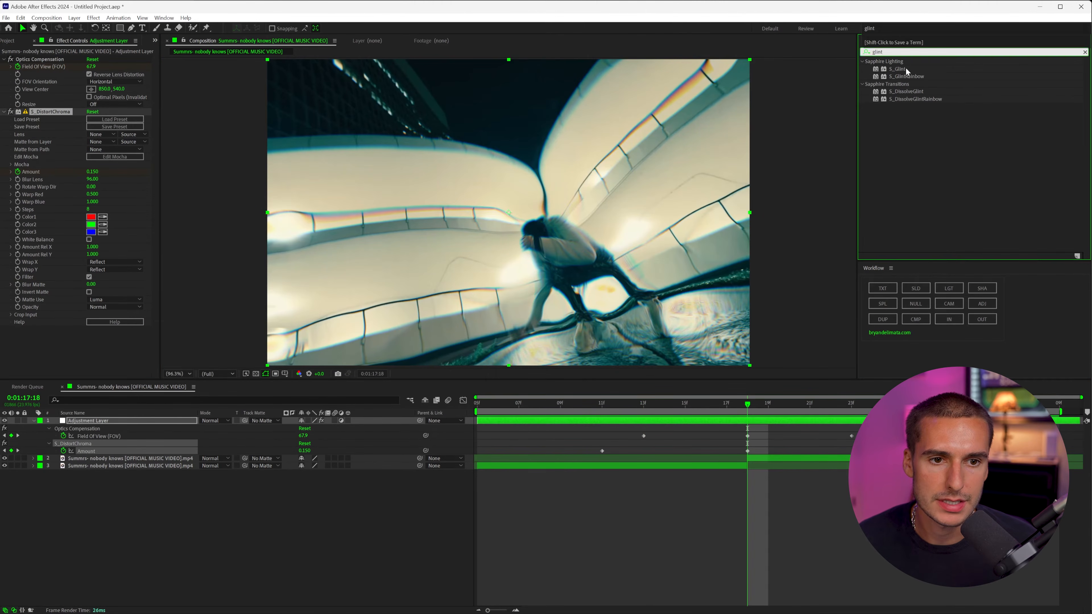
Step: Apply S_Glint to the adjustment layer with Threshold 0.82, Threshold Blur 120 and Size 370, and keyframe Brightness at 2.060 on the cut
drag(898, 69, 687, 420)
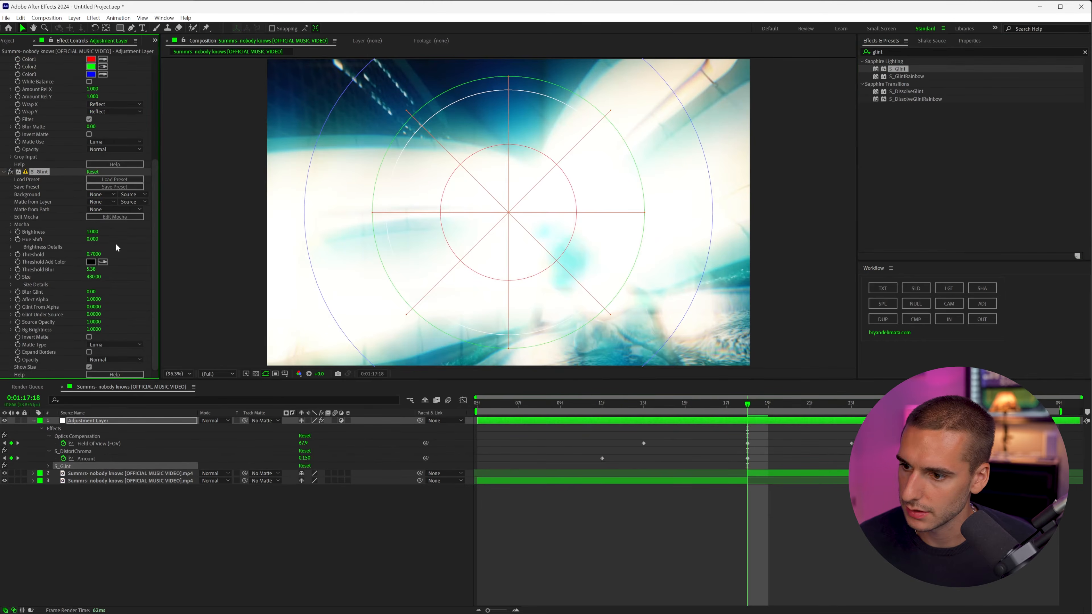
scroll(32, 147, up, 5)
click(6, 70)
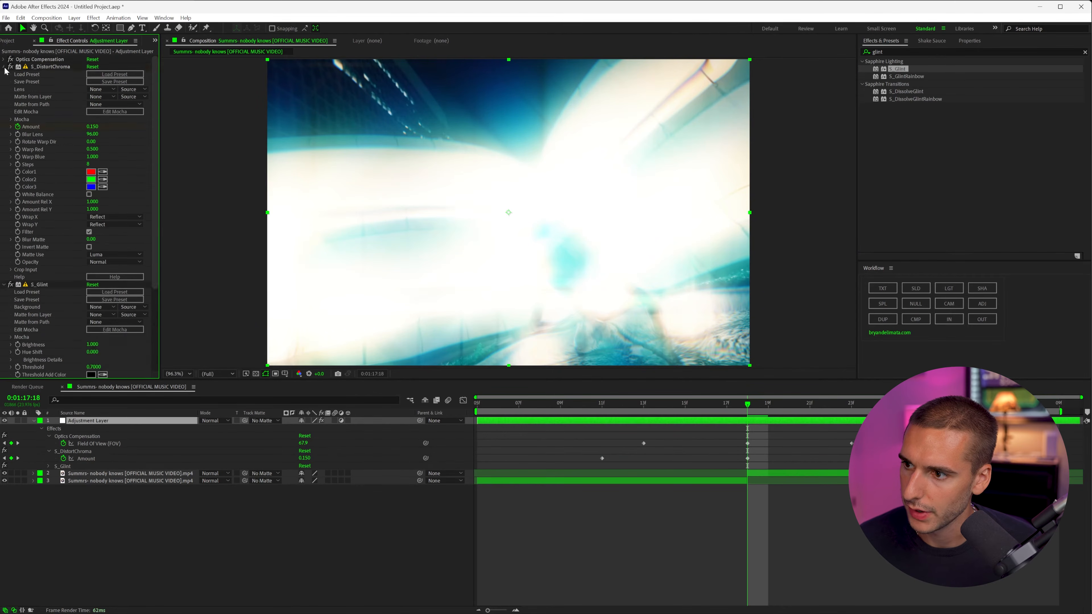
drag(94, 137, 192, 146)
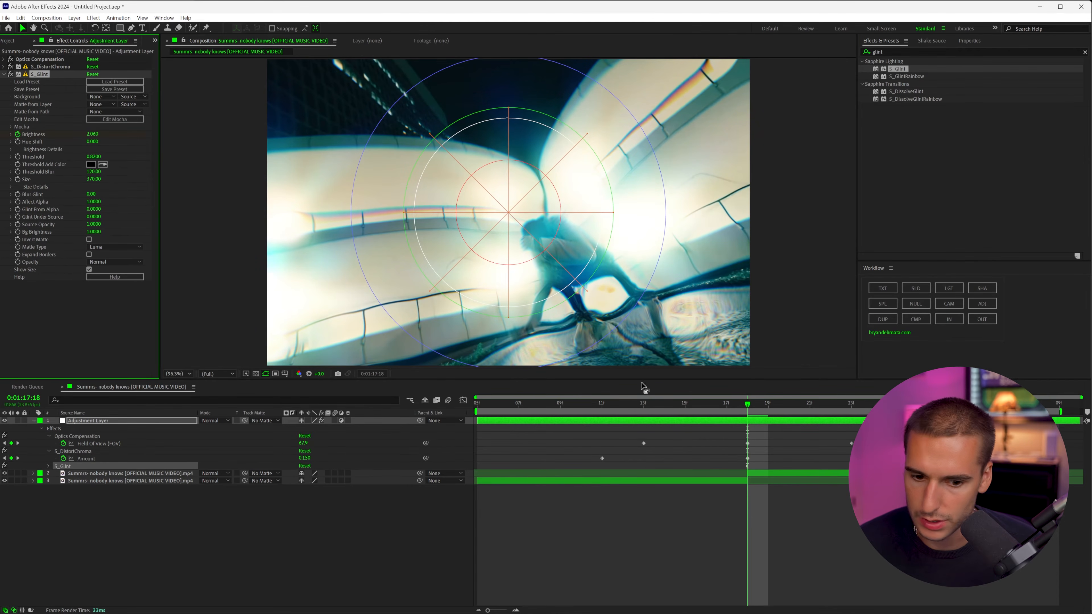
Step: Keyframe the S_Glint Brightness at 0 at 0:01:17:13 and 0:01:17:23
key(k)
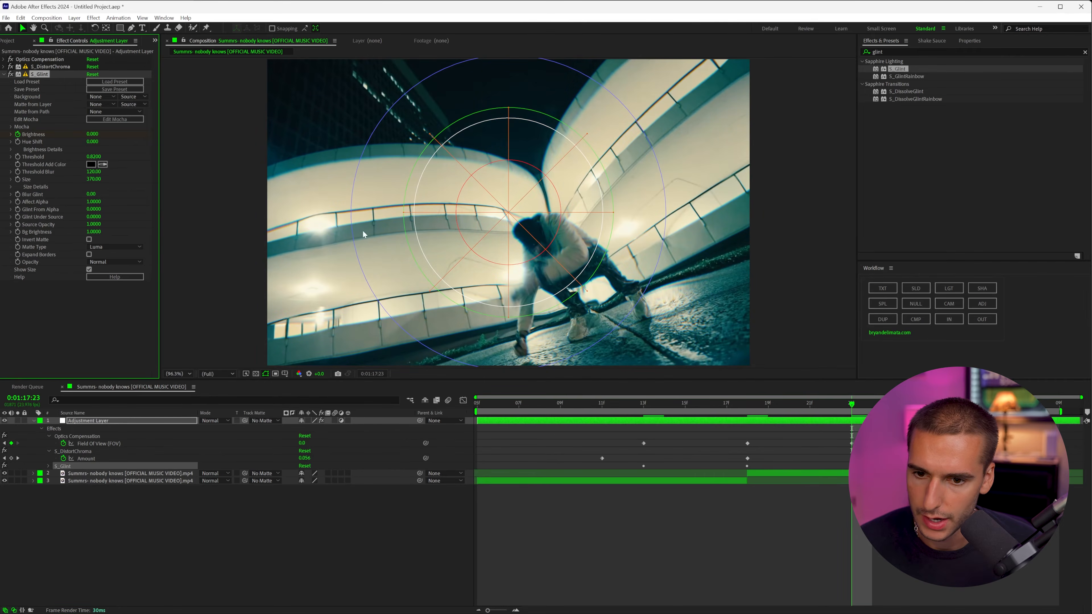
click(689, 426)
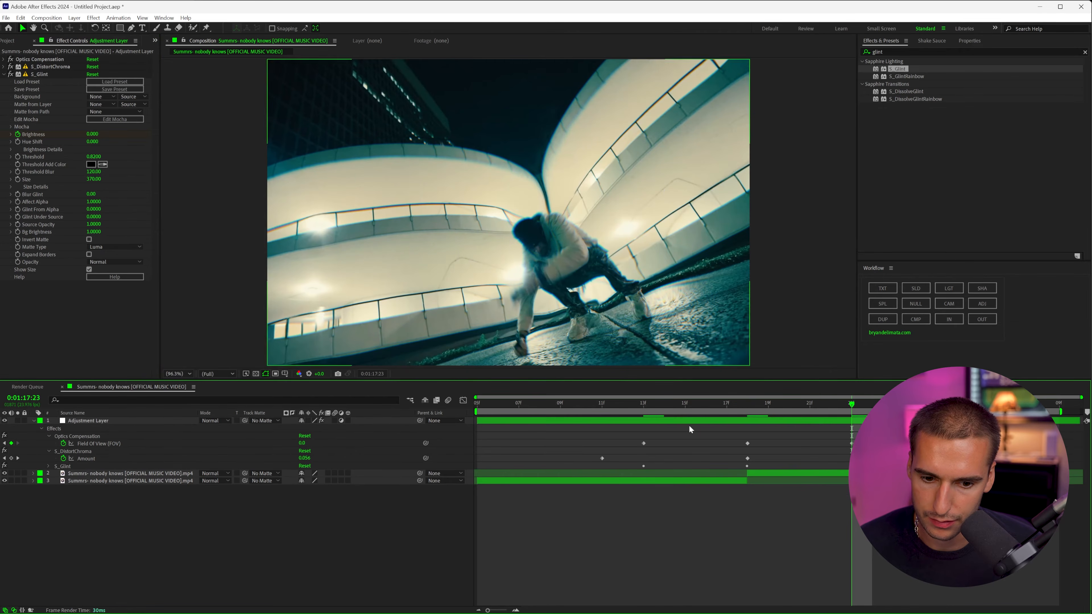
Step: Scrub and play back the transition around the cut to check the combined distortion and glint
drag(664, 406, 712, 406)
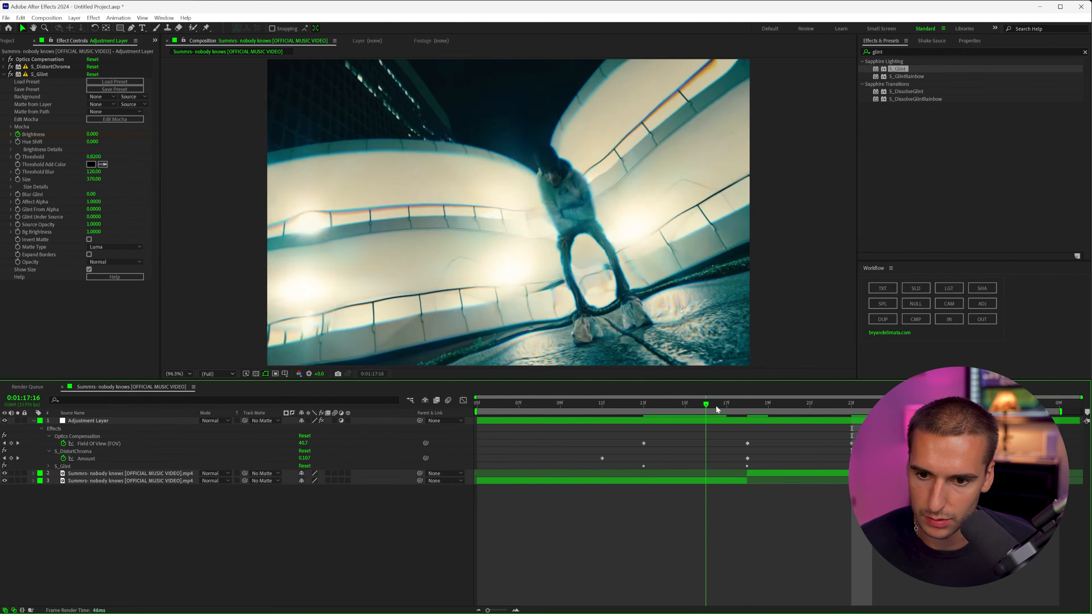
drag(712, 406, 744, 406)
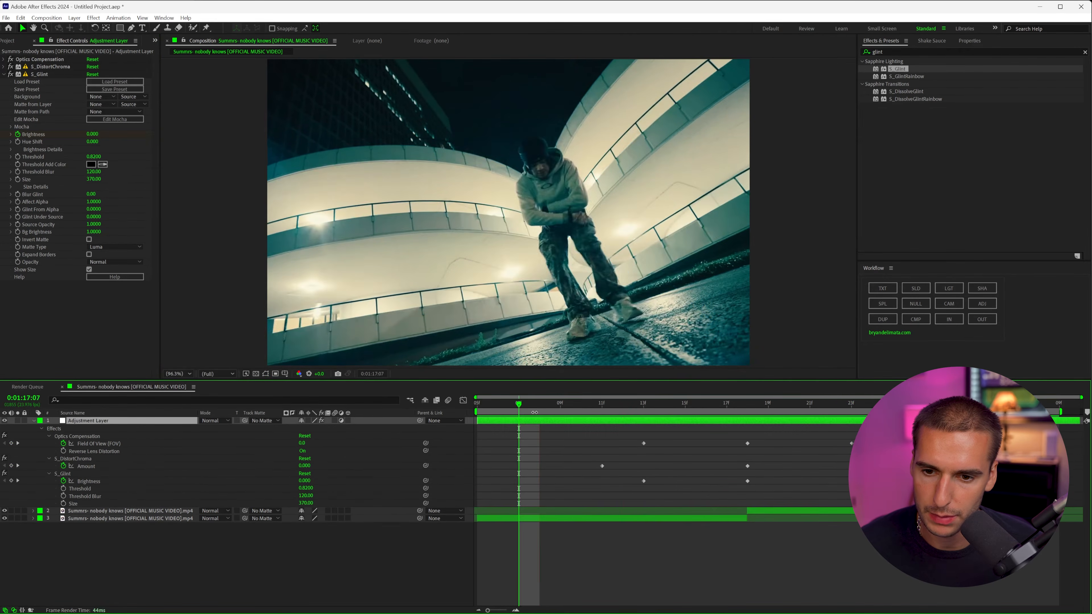
key(space)
key(space)
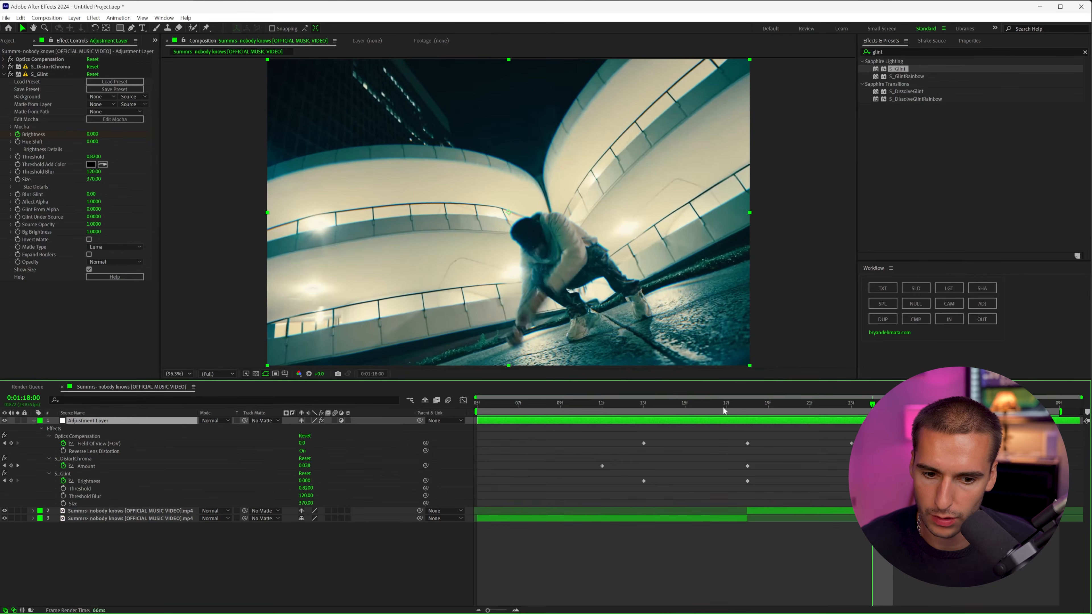
Step: Add S_Glint Brightness keyframes on every frame from 0:01:17:14 to 0:01:17:17, leading up to the cut
key(j)
key(j)
key(j)
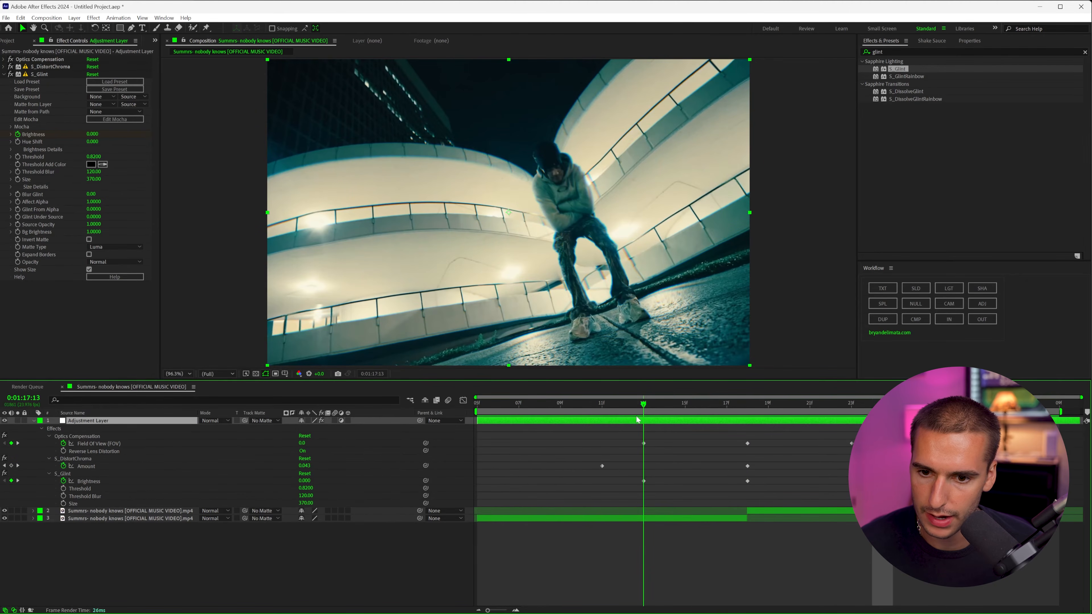
key(Page_Down)
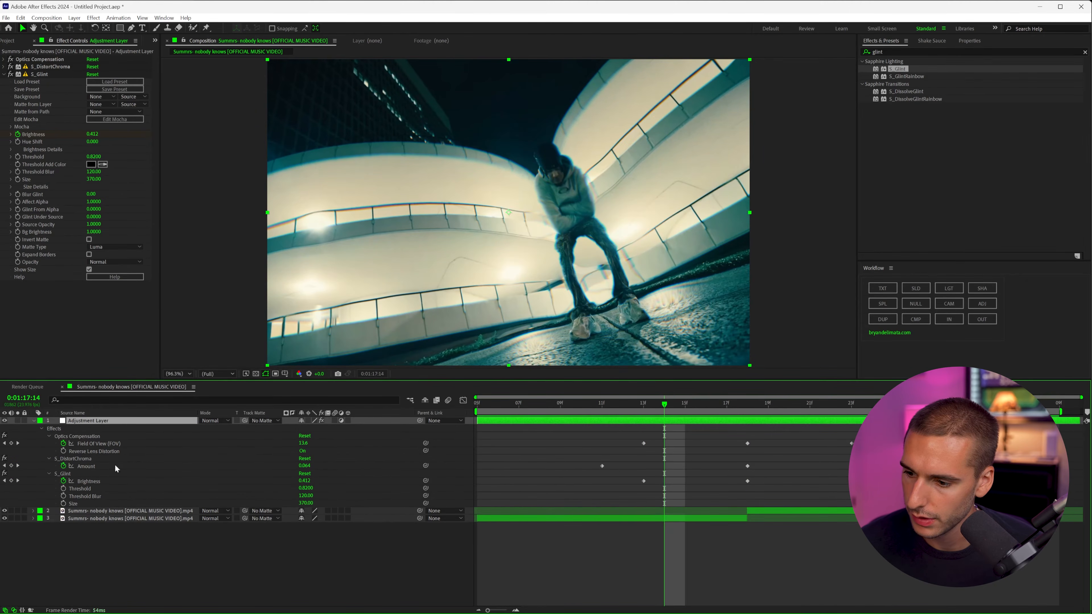
click(11, 480)
key(Page_Down)
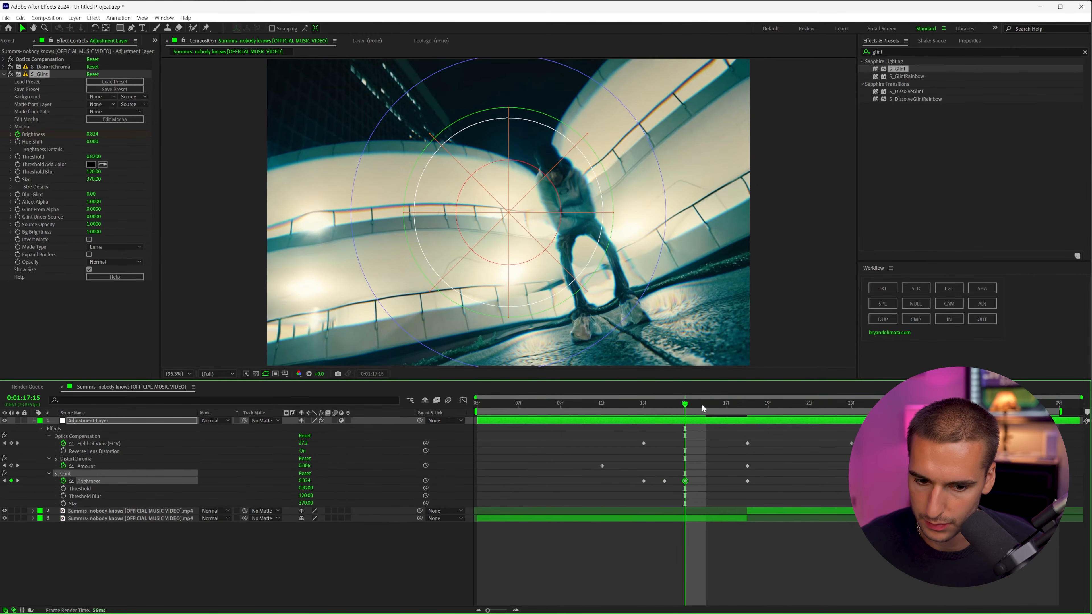
click(703, 404)
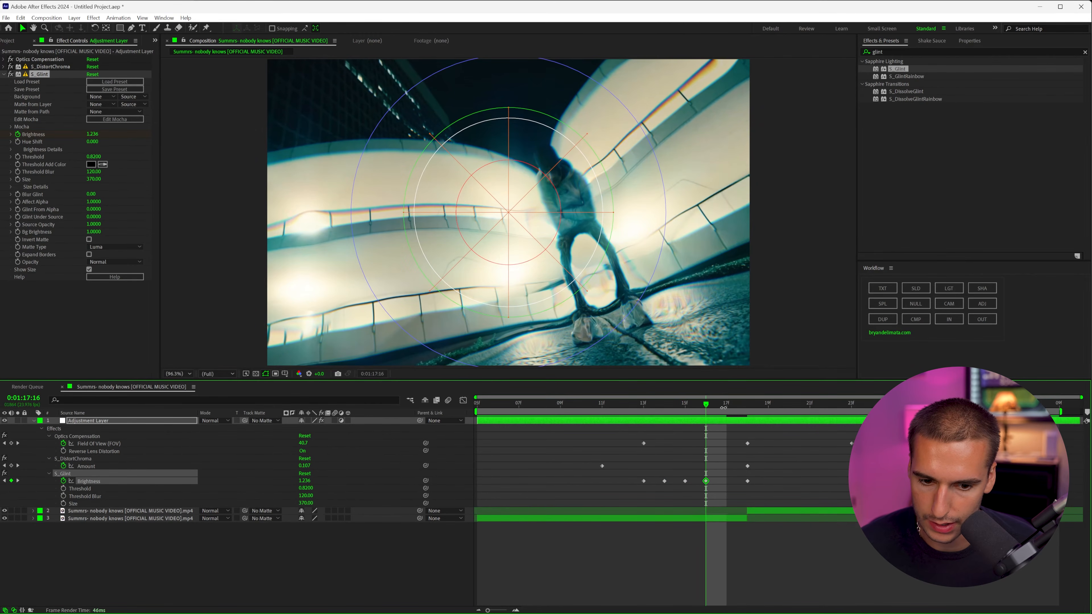
click(725, 406)
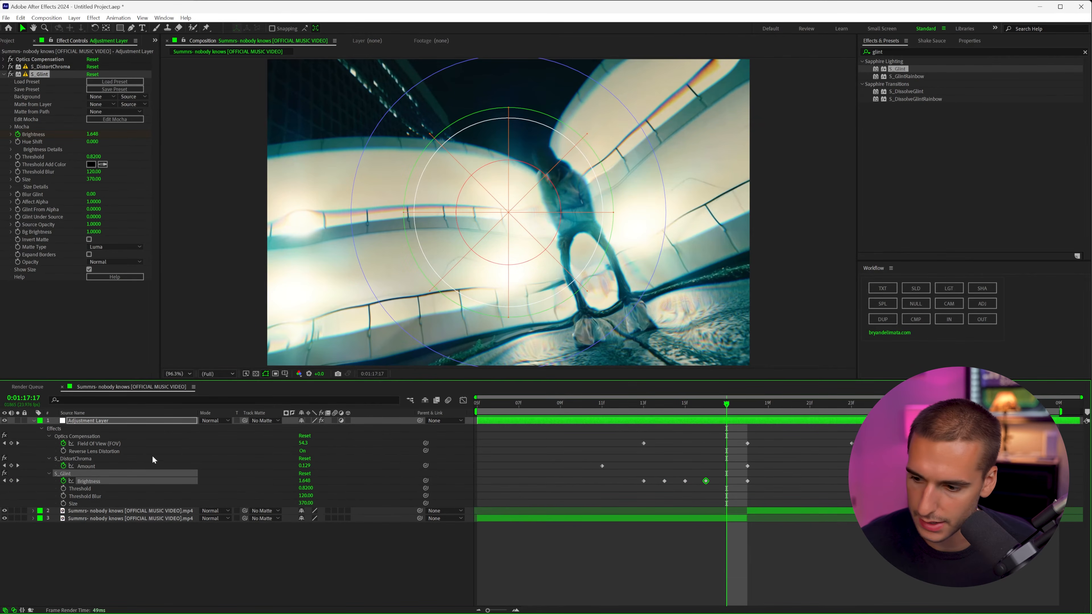
click(739, 485)
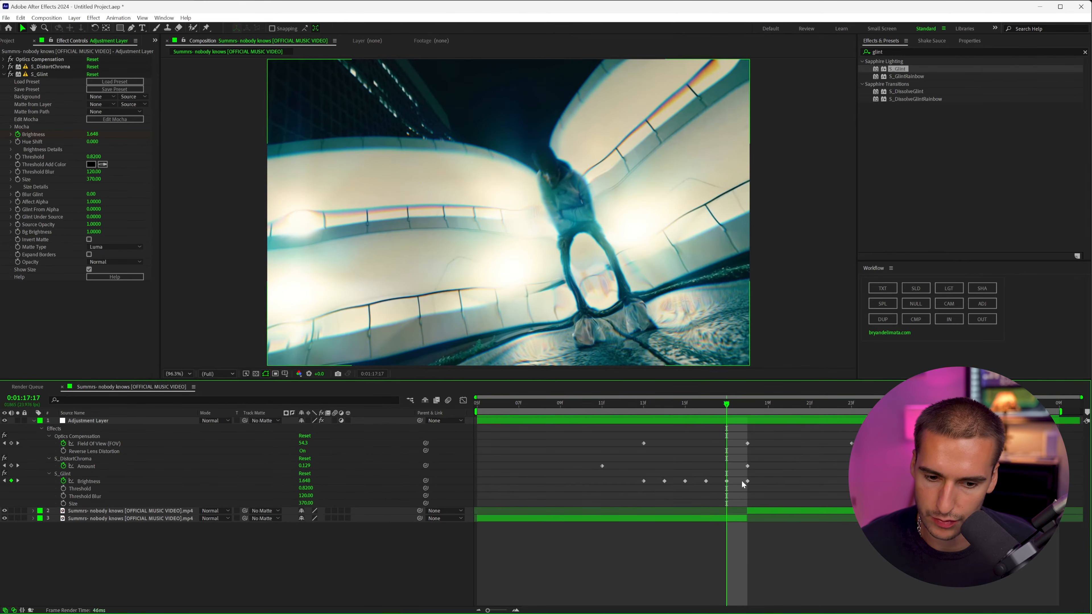
Step: Set the S_Glint Brightness keyframes at 0:01:17:17 and 0:01:17:15 to 0 so the glint flickers
mouse_move(728, 406)
mouse_down()
mouse_move(745, 407)
mouse_move(729, 407)
mouse_up()
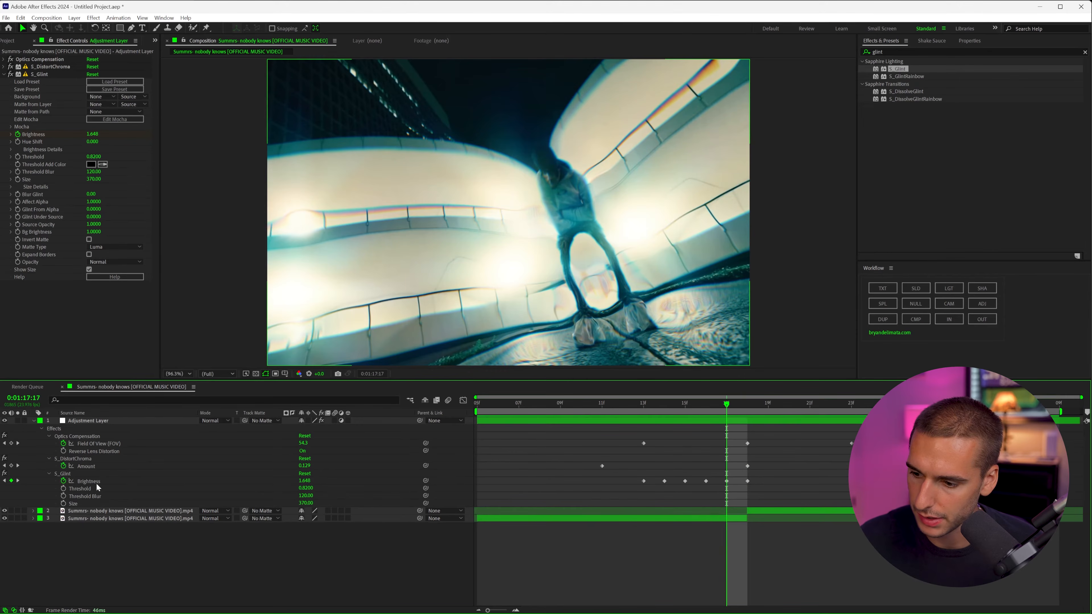
text(0)
key(Return)
drag(726, 406, 690, 411)
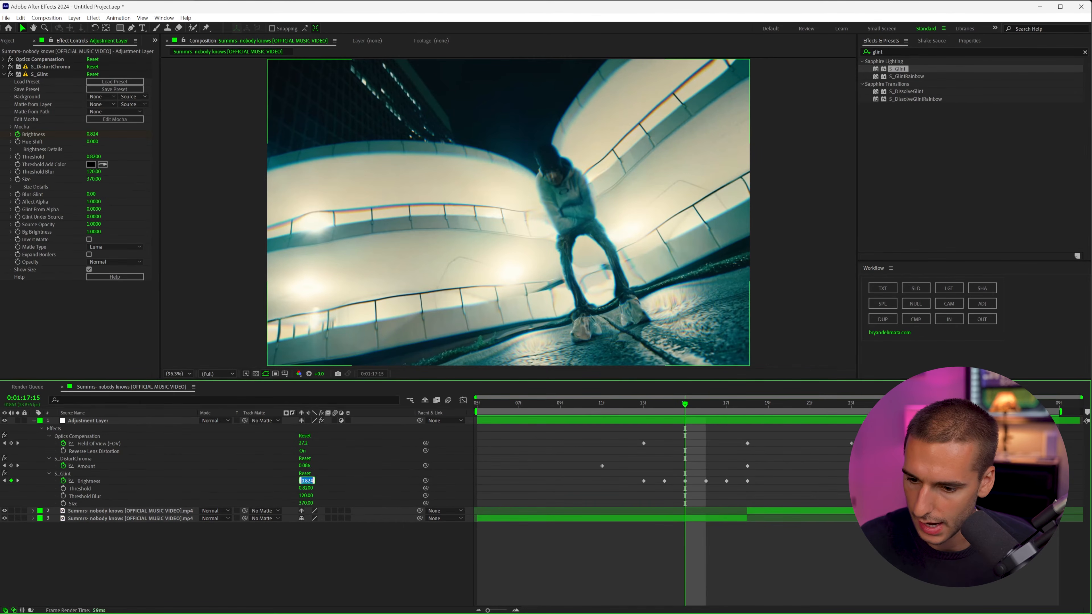
key(Return)
click(664, 404)
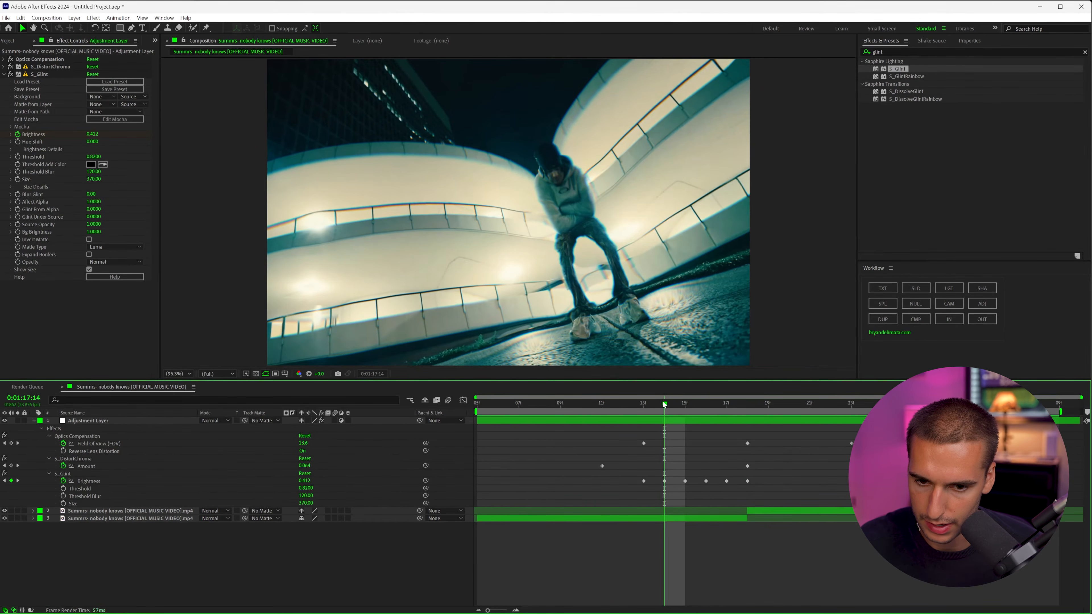
drag(664, 404, 645, 416)
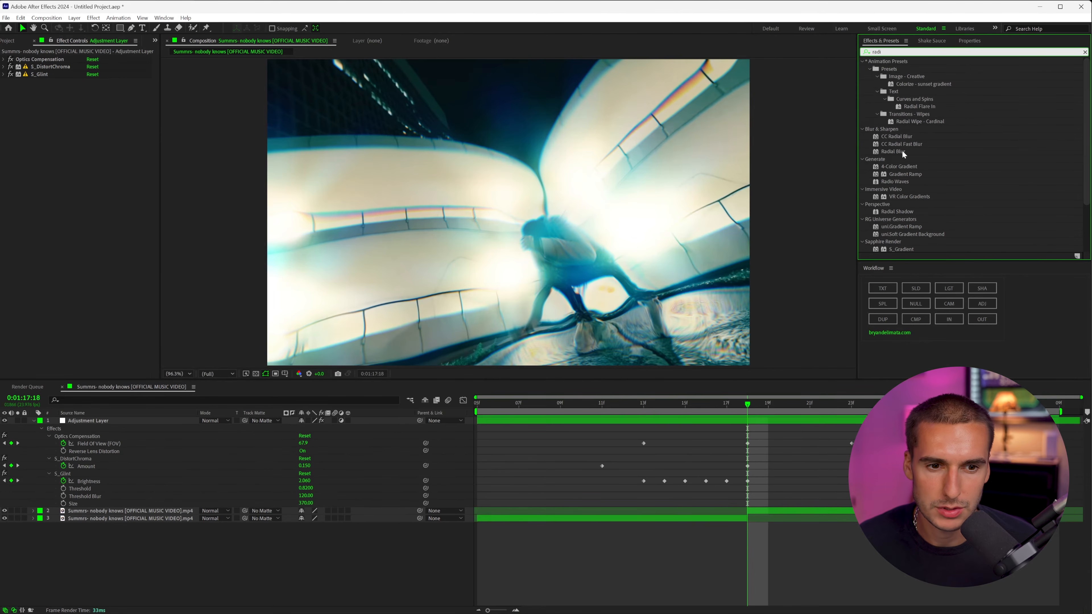
Step: Apply Radial Blur to the adjustment layer and place its Center on the performer, at about 1023.5, 670.8
drag(892, 151, 803, 251)
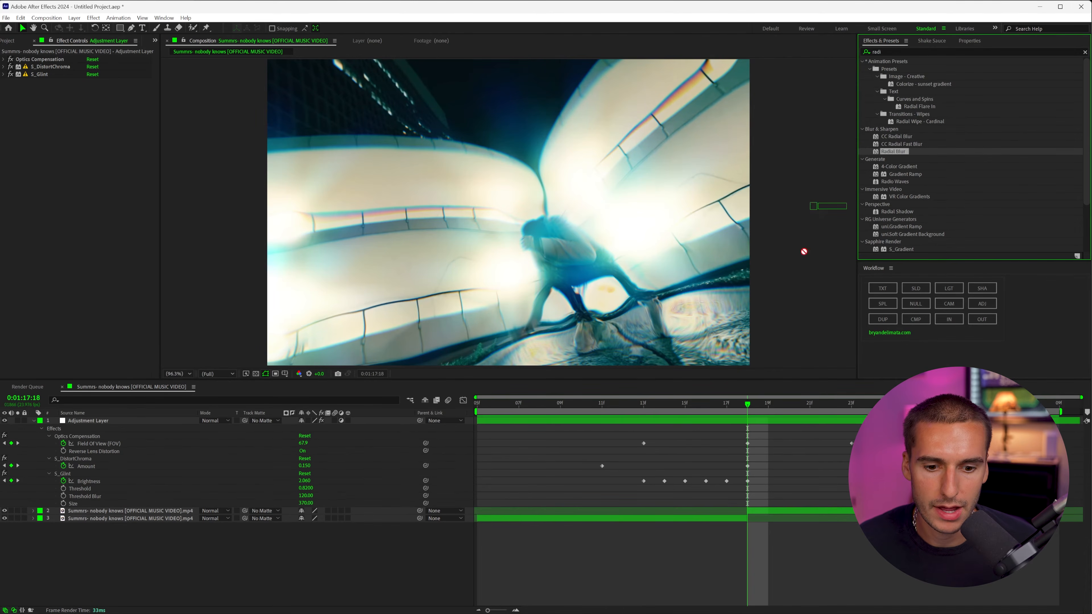
drag(744, 417, 743, 422)
drag(509, 213, 551, 246)
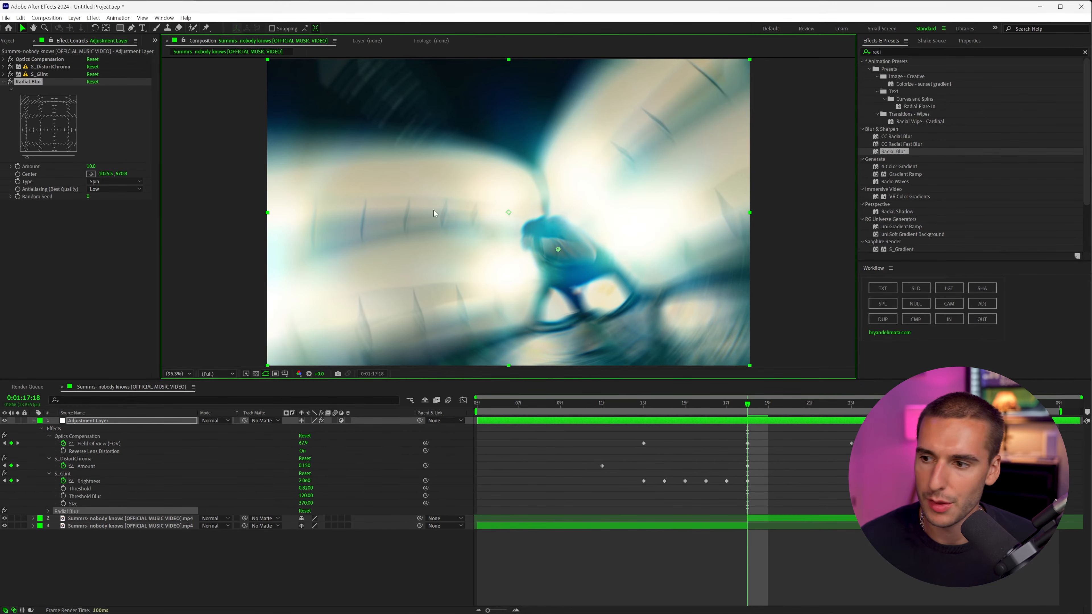
Step: Keyframe the Radial Blur Amount at 10 on the cut and at 0 at 0:01:17:16 and 0:01:17:20
click(17, 166)
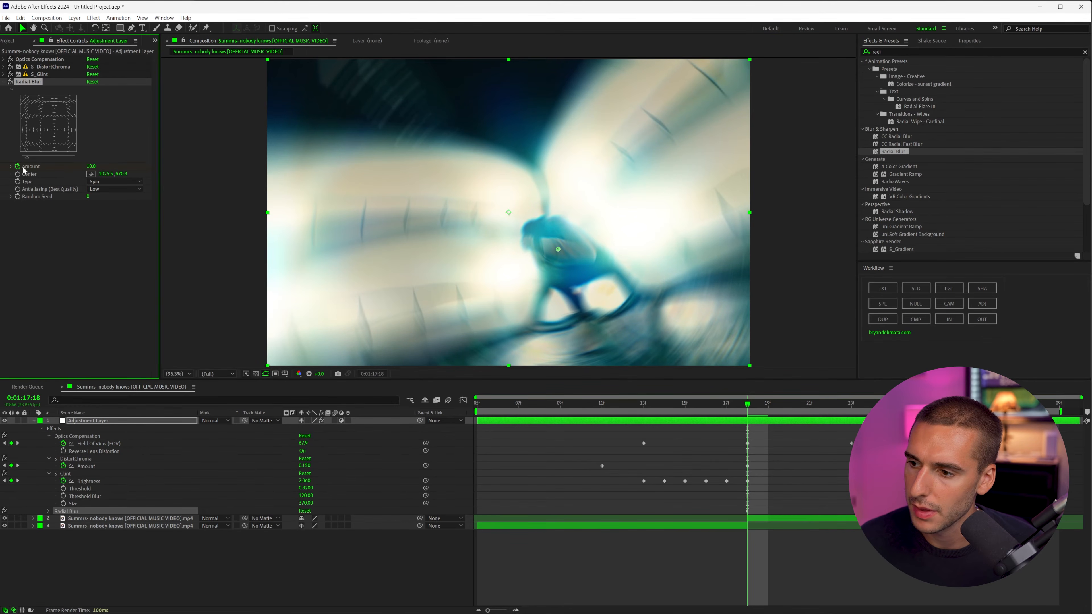
drag(746, 409, 650, 412)
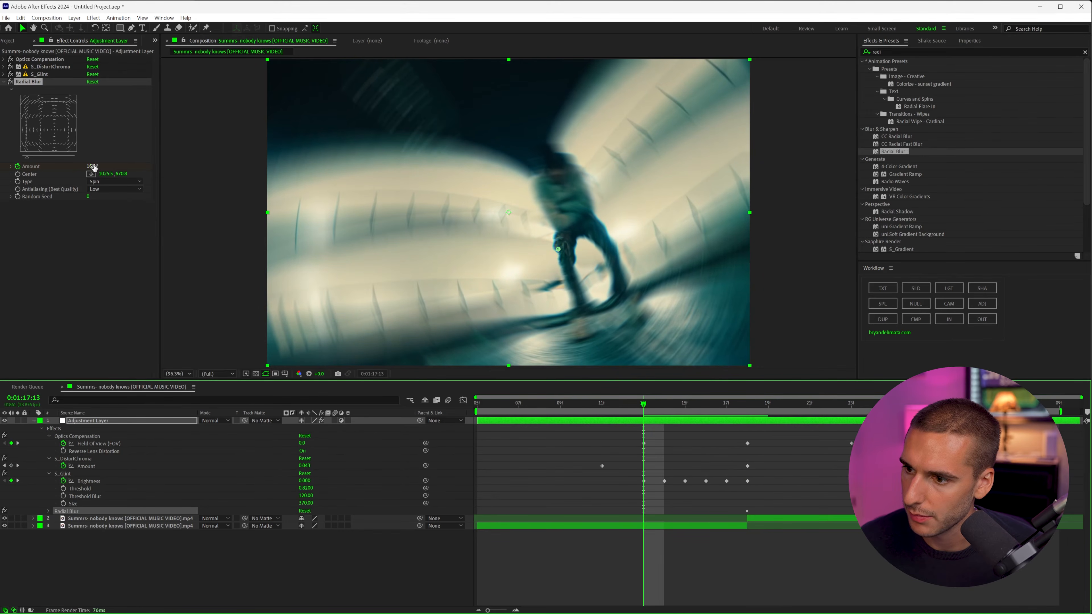
drag(94, 167, 87, 167)
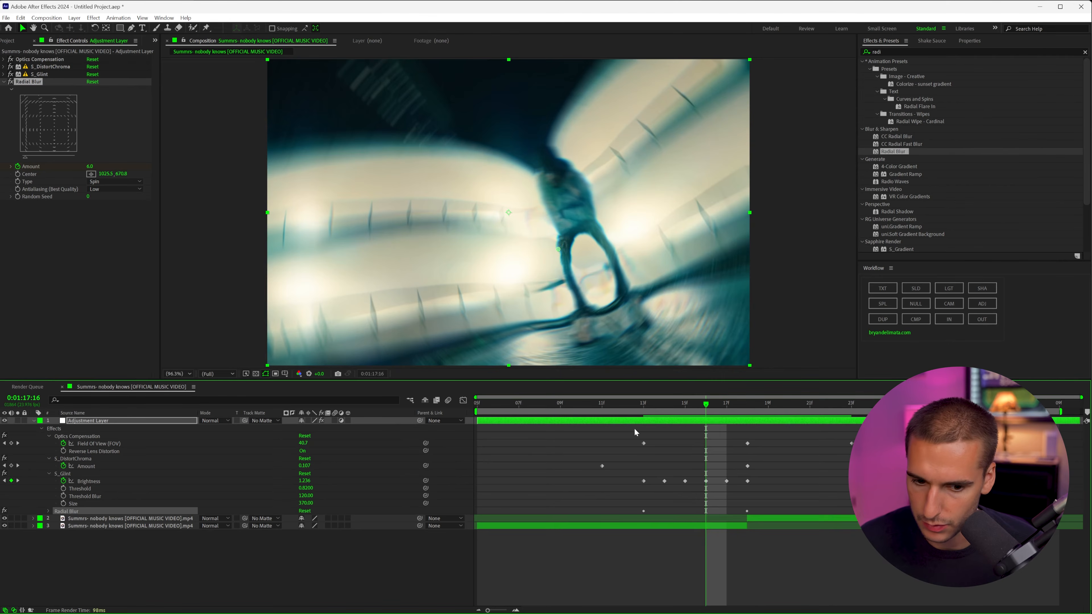
key(u)
key(u)
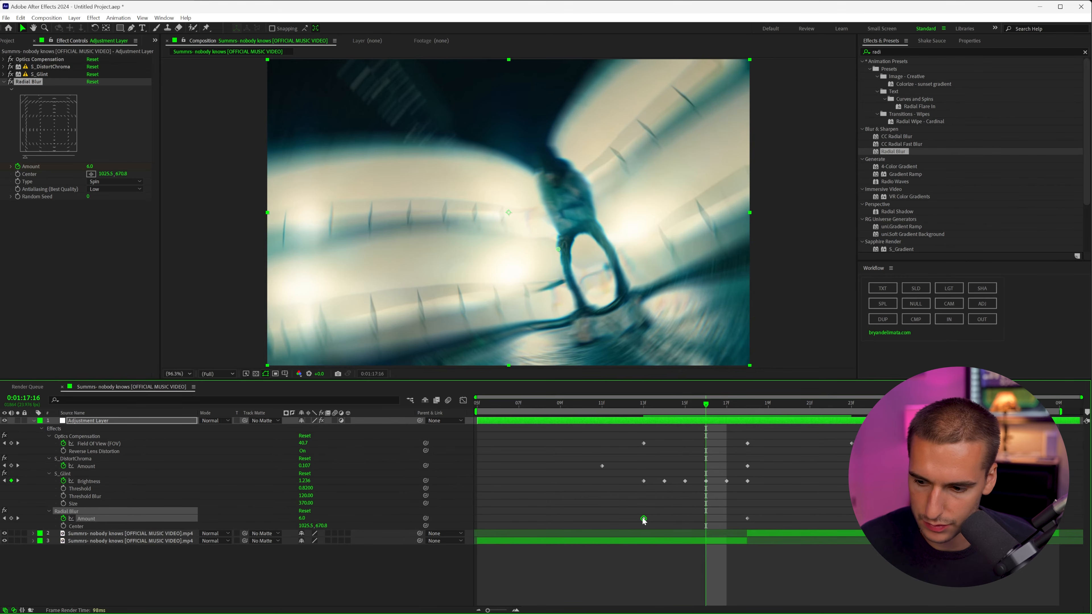
drag(644, 519, 789, 407)
drag(75, 165, 67, 166)
click(706, 405)
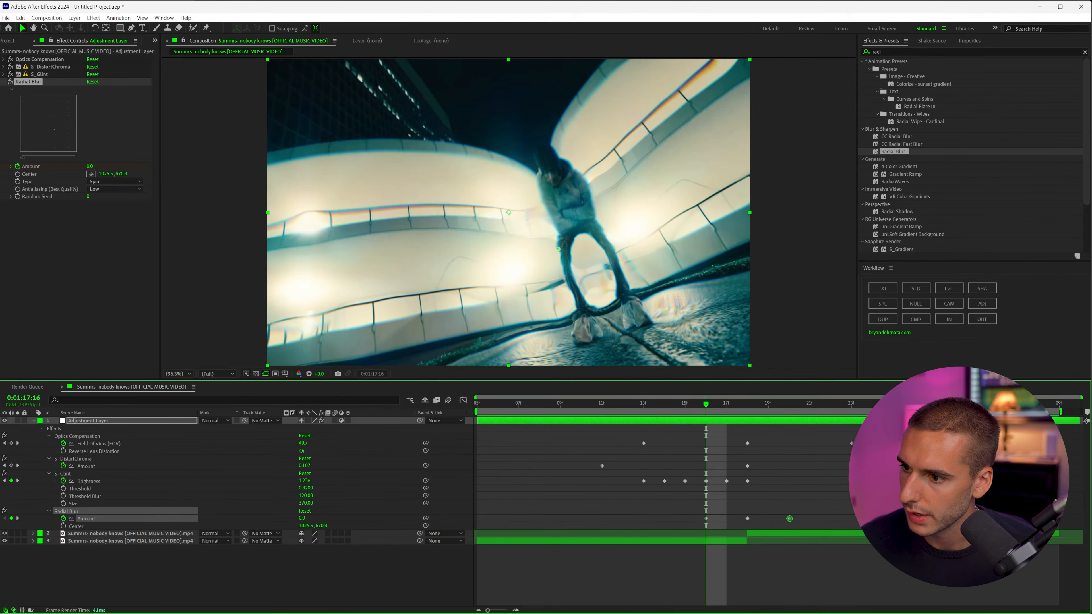
Step: Keyframe the Radial Blur Center to follow the performer: about 1011, 404 at 0:01:17:16, 1023.5, 433 at 0:01:17:17, and 1048.3, 699.9 on the cut
click(17, 174)
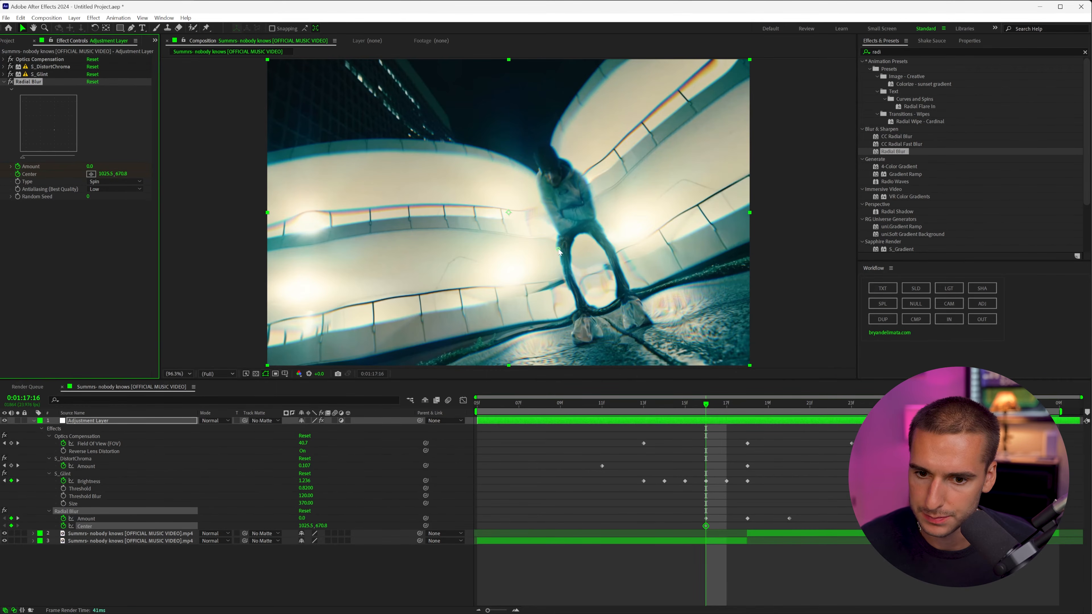
drag(558, 250, 553, 174)
click(737, 409)
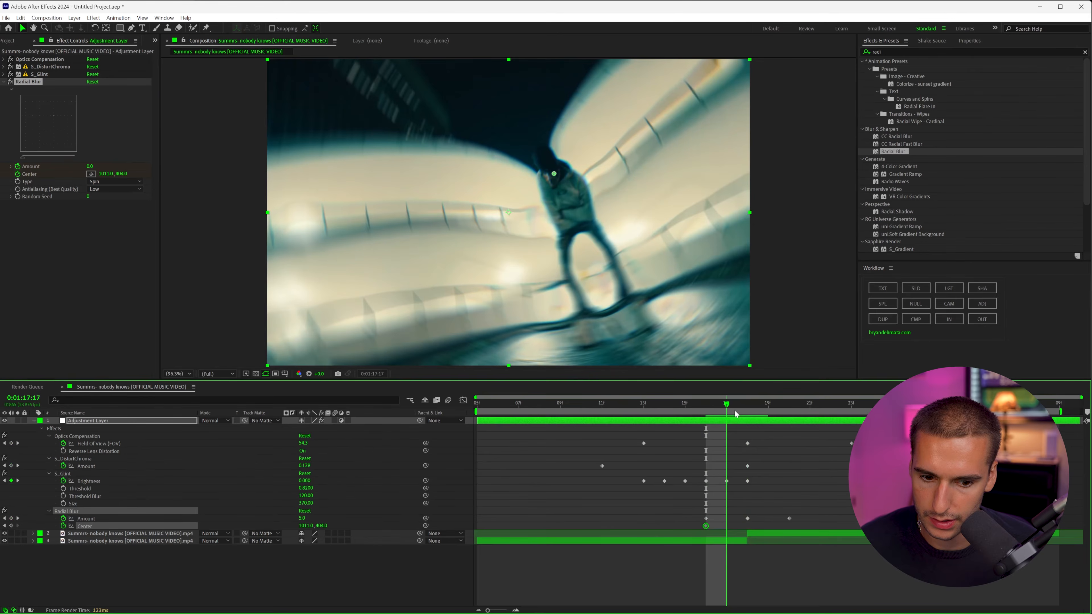
drag(555, 172, 548, 177)
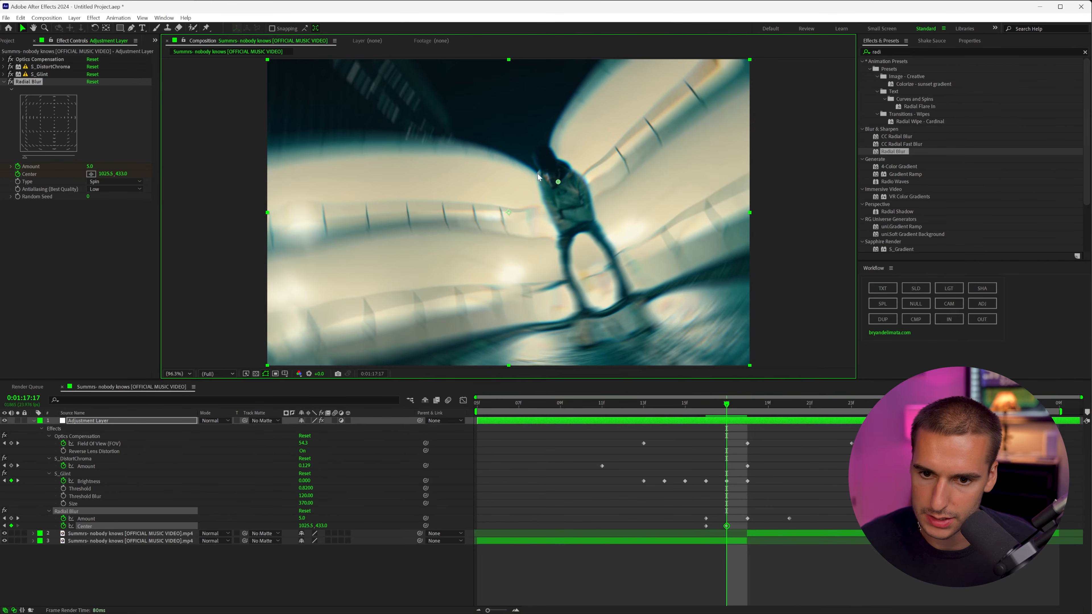
key(Page_Down)
drag(558, 181, 566, 258)
Step: Move the first Radial Blur Amount and Center keyframes one frame earlier, to 0:01:17:15
key(Page_Up)
key(Page_Up)
key(Page_Up)
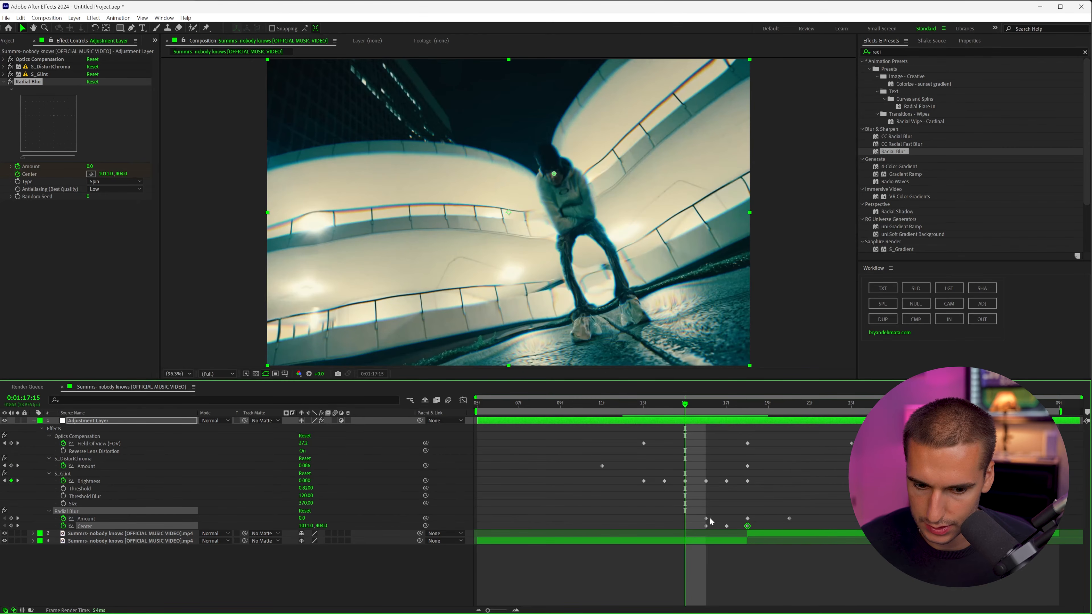
drag(712, 532, 686, 518)
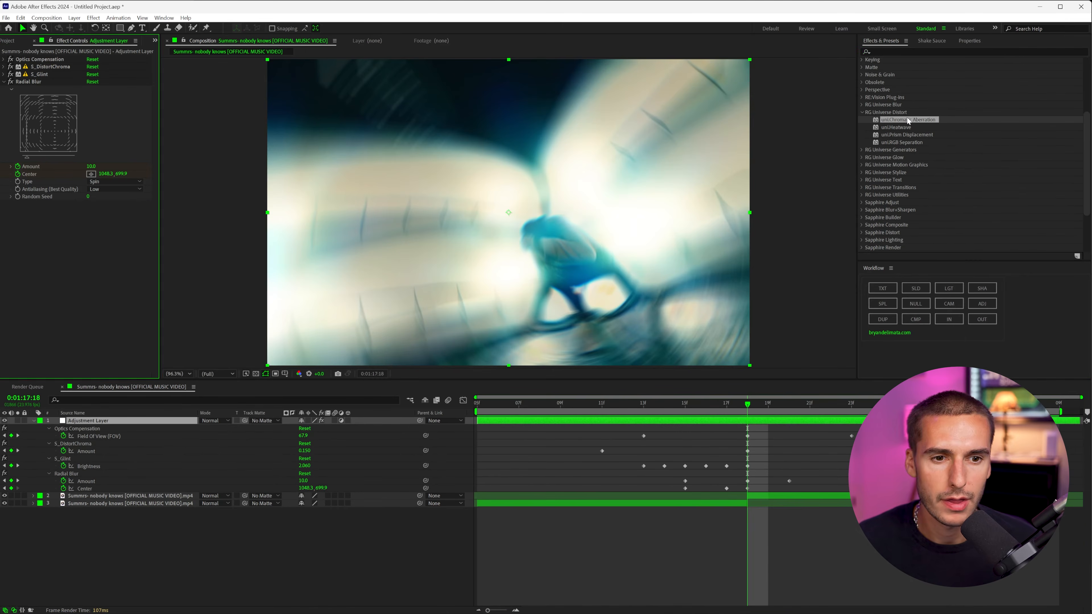
Step: Apply uni.Chromatic Aberration and keyframe Master Distortion, Edge Blur and Radial Blur on the cut, at 0 at 0:01:17:14, and at 0:01:17:22
drag(908, 121, 60, 250)
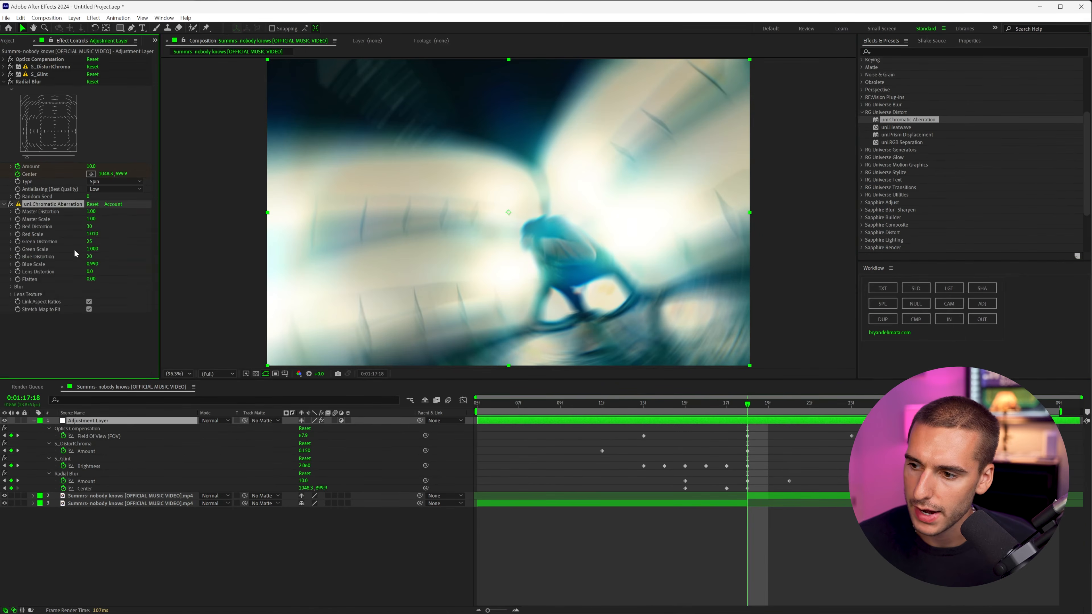
click(11, 287)
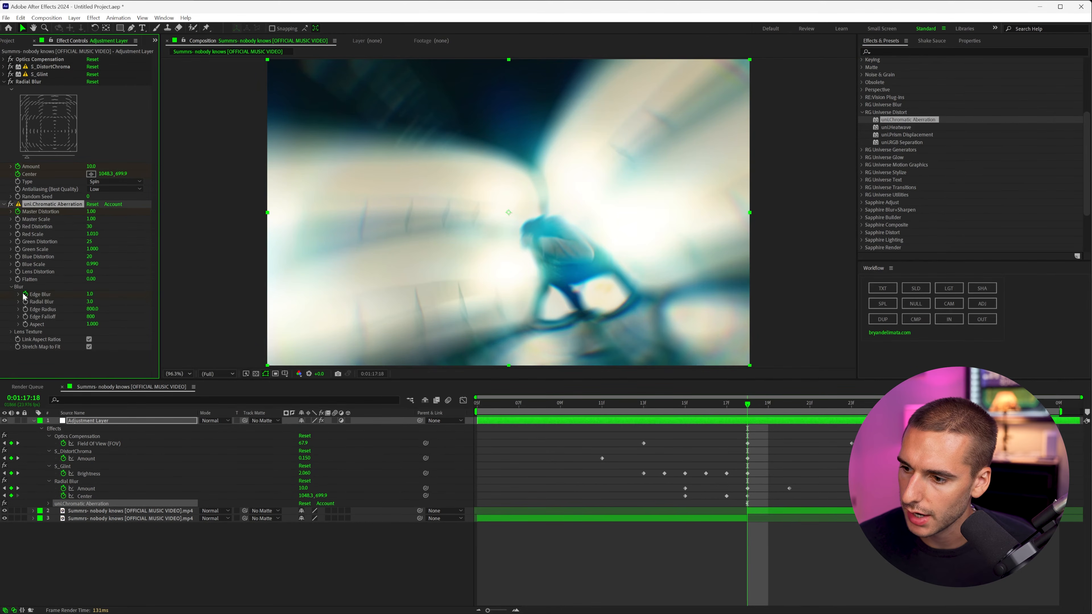
drag(740, 406, 667, 413)
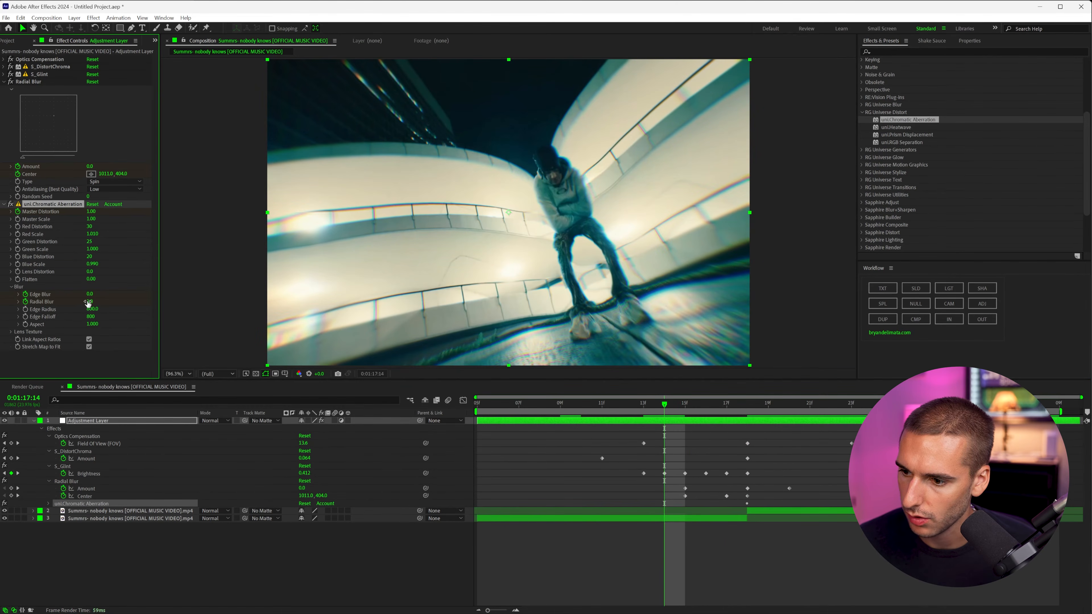
drag(88, 212, 47, 212)
mouse_move(844, 409)
mouse_down()
mouse_move(874, 418)
mouse_move(834, 418)
mouse_up()
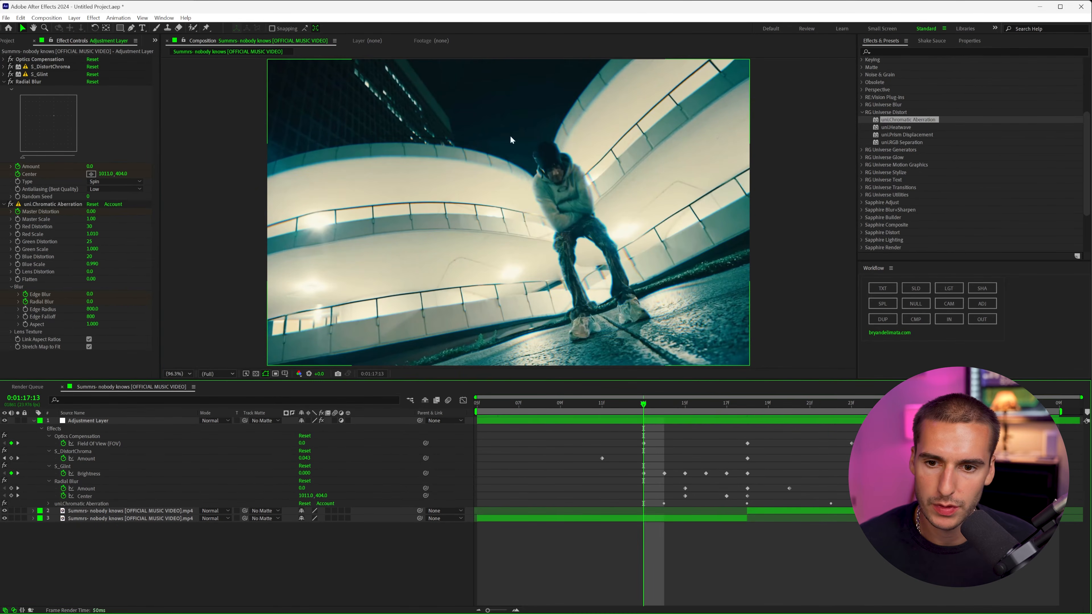
Step: Add a new adjustment layer above the transition, apply RSMB motion blur to it, and play back the result
click(982, 304)
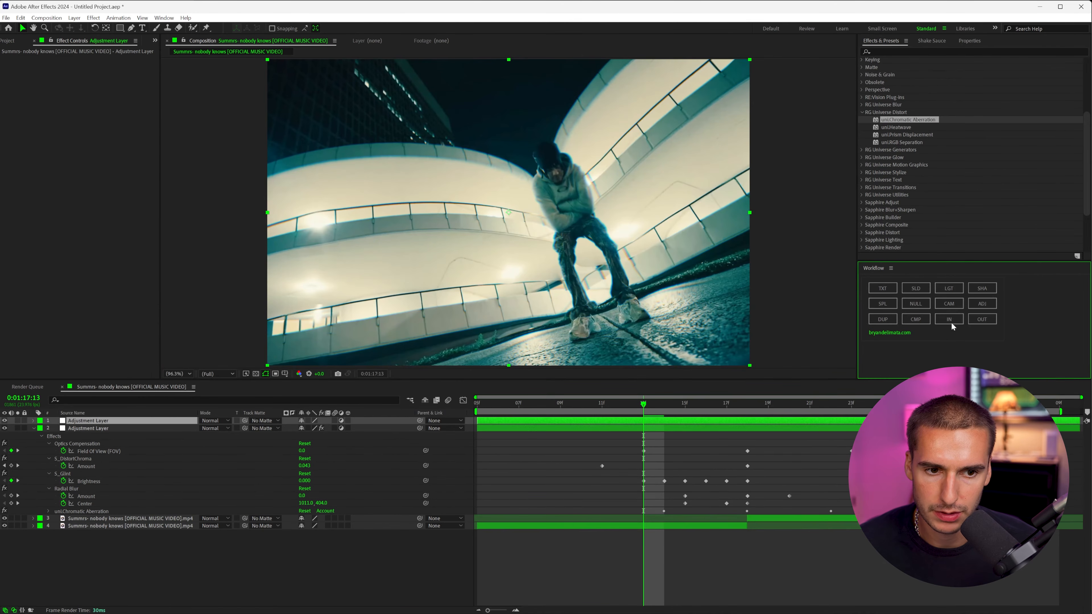
click(898, 50)
text(rsmb)
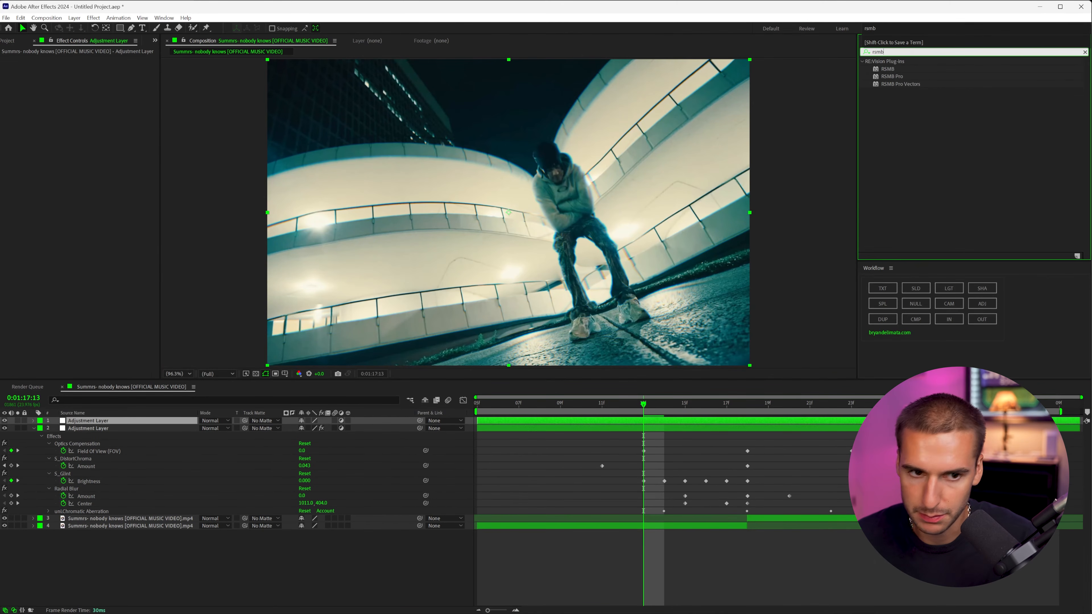
drag(887, 69, 578, 412)
key(space)
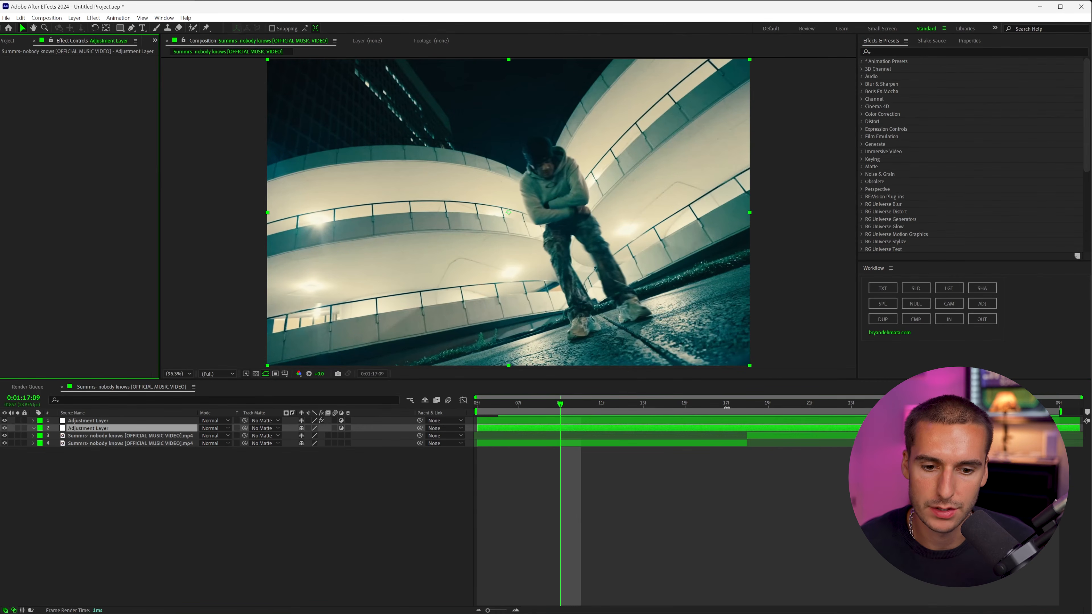
Step: Apply the choppawontmiss hit preset from the OPIUM_sapphire_uni_bank to the second adjustment layer and shift its keyframes one frame earlier
drag(746, 406, 518, 406)
click(862, 62)
click(862, 62)
click(869, 76)
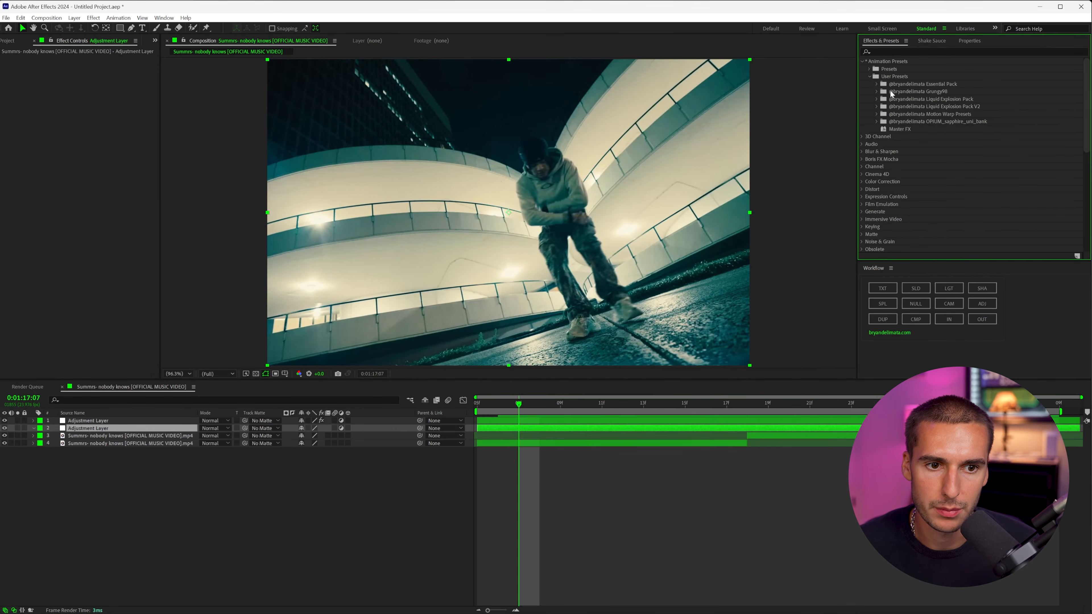
click(876, 122)
click(884, 129)
drag(921, 136, 518, 429)
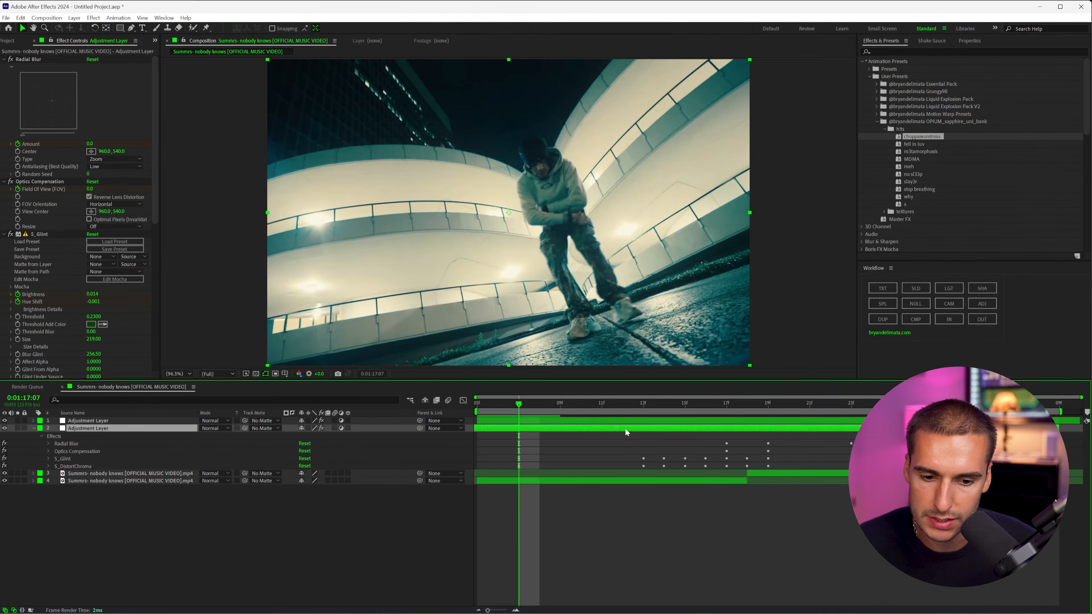
key(alt+Page_Up)
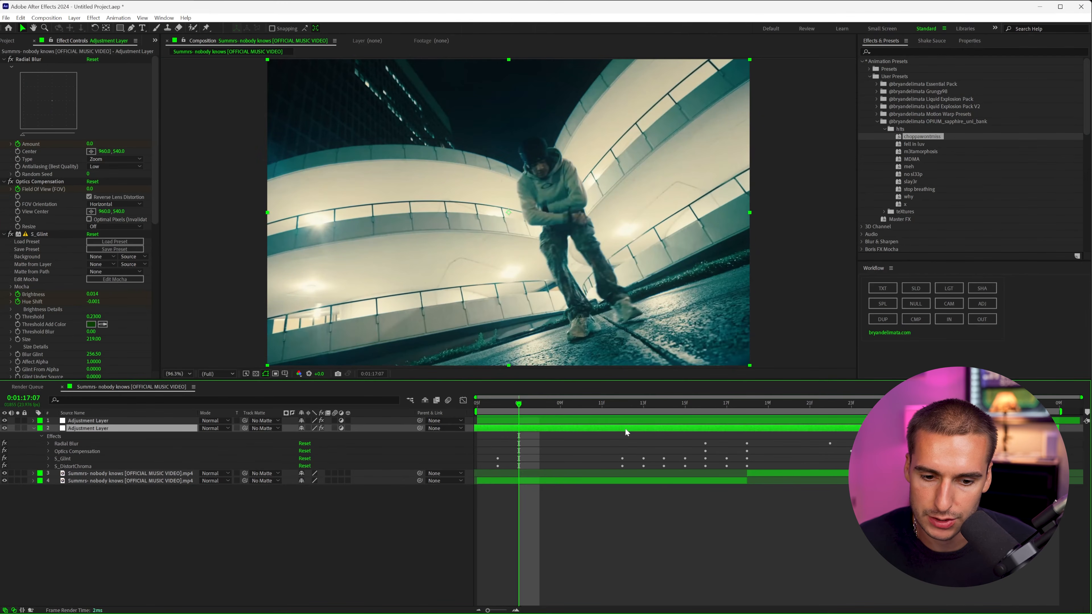
Step: Play back the choppawontmiss preset and review the settings of its Radial Blur, Optics Compensation, S_Glint and S_DistortChroma effects
drag(519, 406, 464, 405)
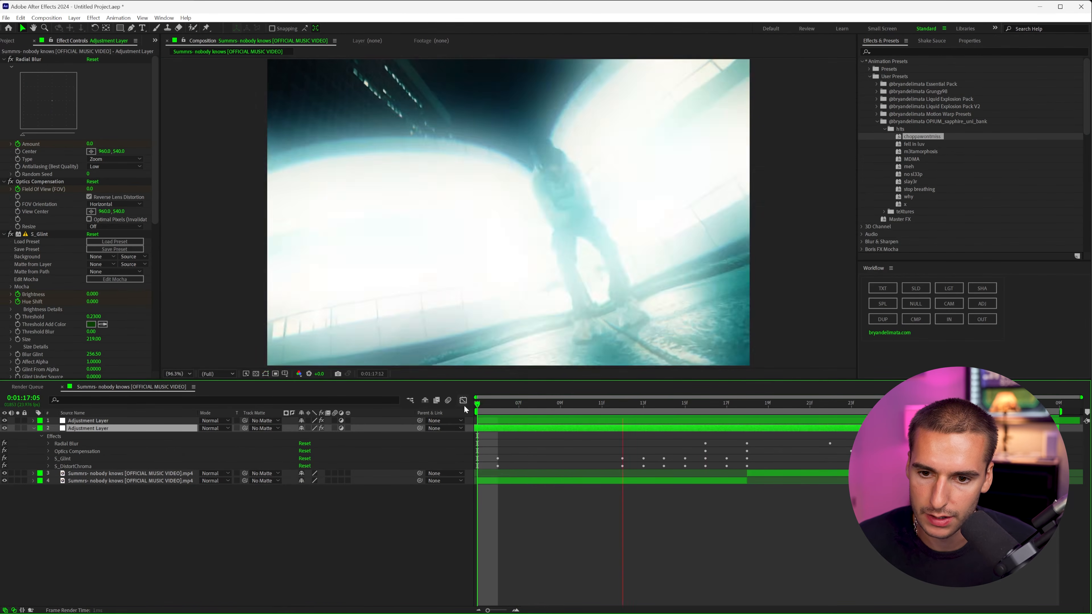
scroll(54, 100, down, 3)
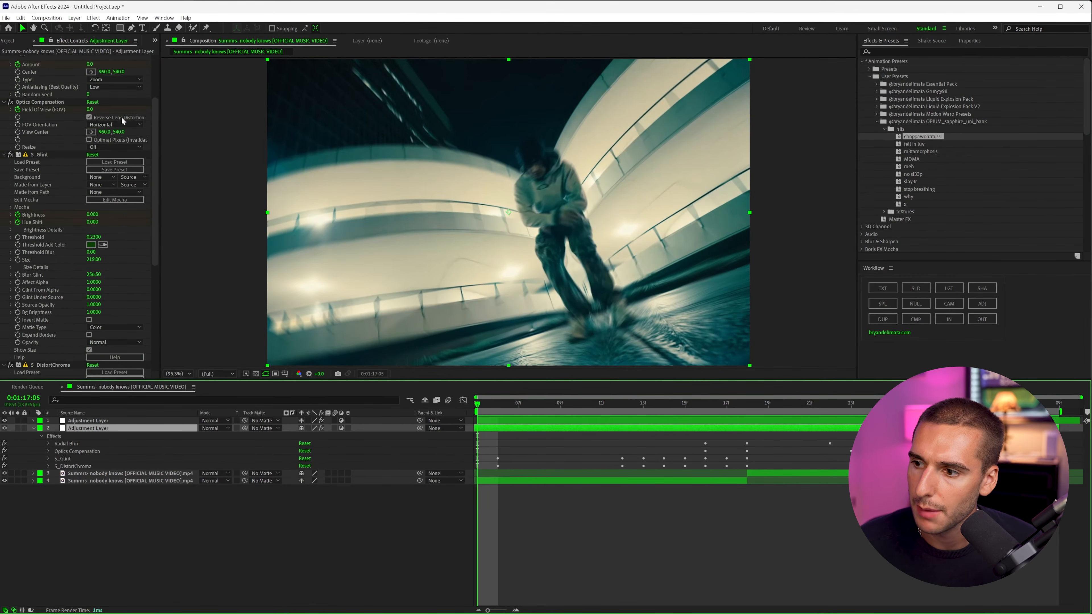
scroll(121, 116, down, 2)
scroll(48, 187, down, 5)
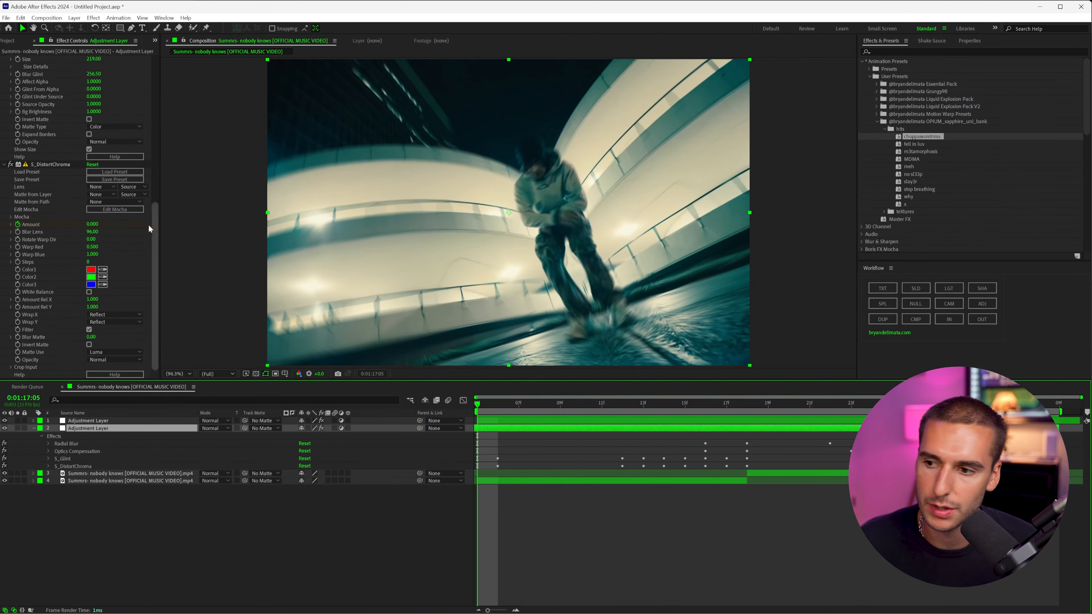
scroll(41, 124, up, 10)
Step: Replace the second adjustment layer's effects with the fell in luv preset, align its peak keyframes with the cut, and play it back
click(35, 57)
key(ctrl+a)
key(Delete)
drag(914, 144, 543, 428)
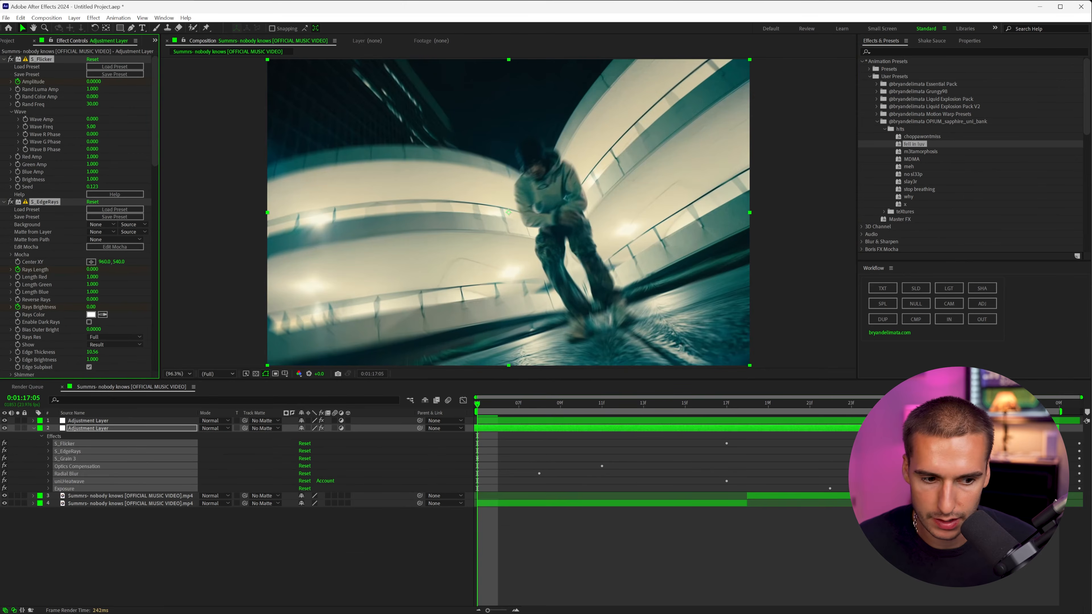
key(u)
drag(514, 409, 748, 425)
key(space)
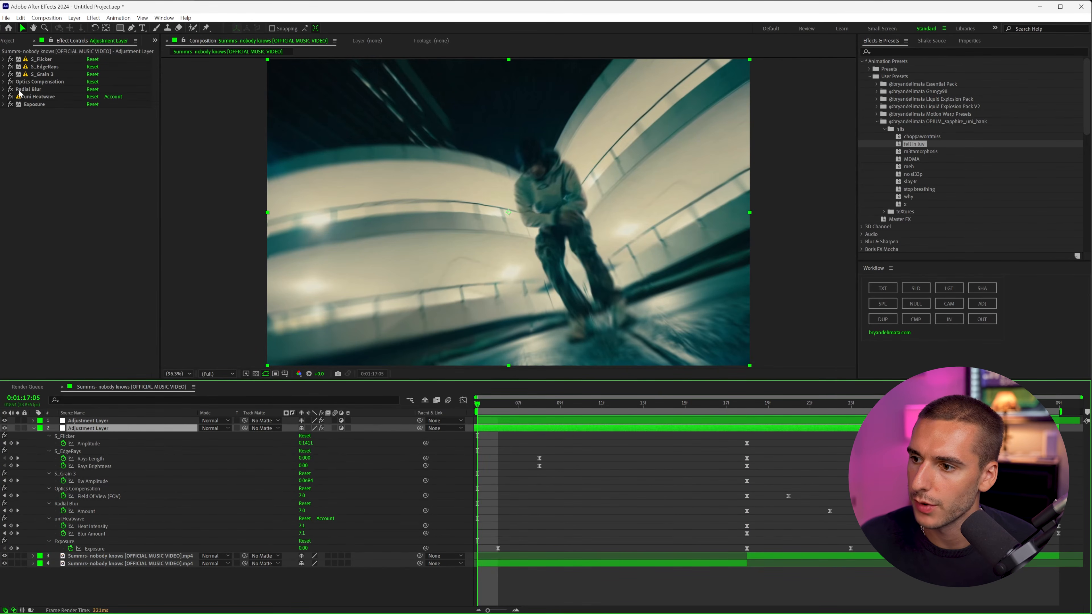
Step: Replace the fell in luv effects on the second adjustment layer with the m3tamorphosis preset and play back the transition
click(37, 104)
click(43, 66)
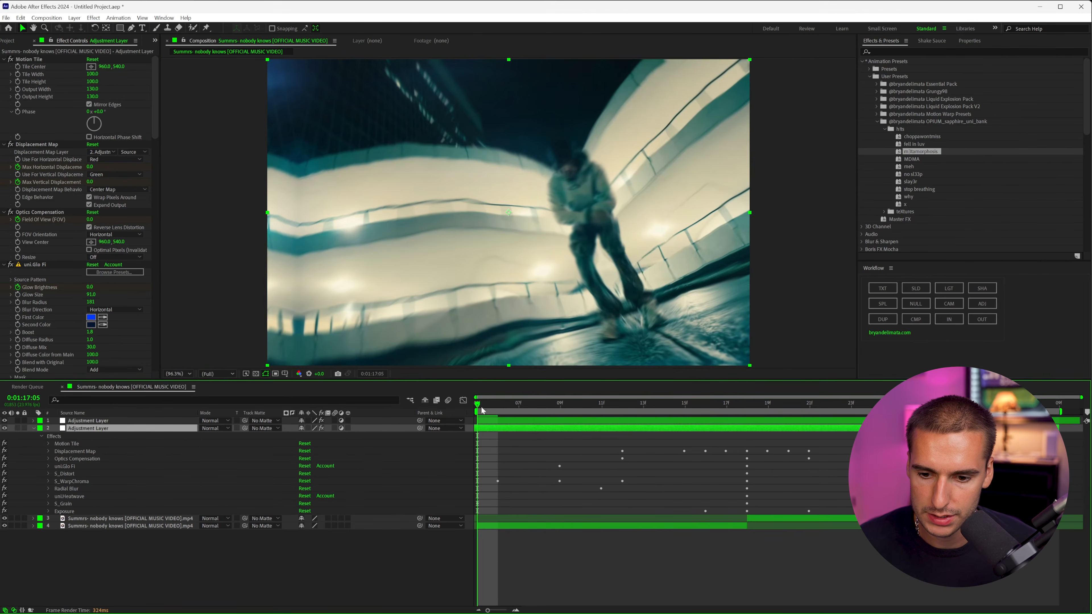
key(space)
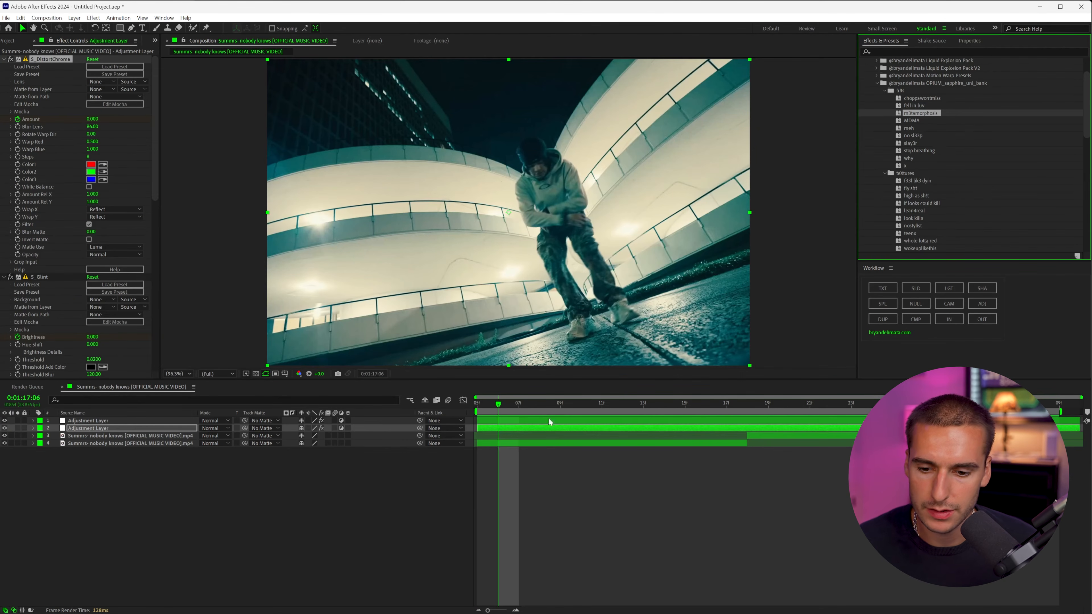
Step: Apply the f33l lik3 dyin preset from the textures folder to the bottom video clip
drag(915, 182, 511, 443)
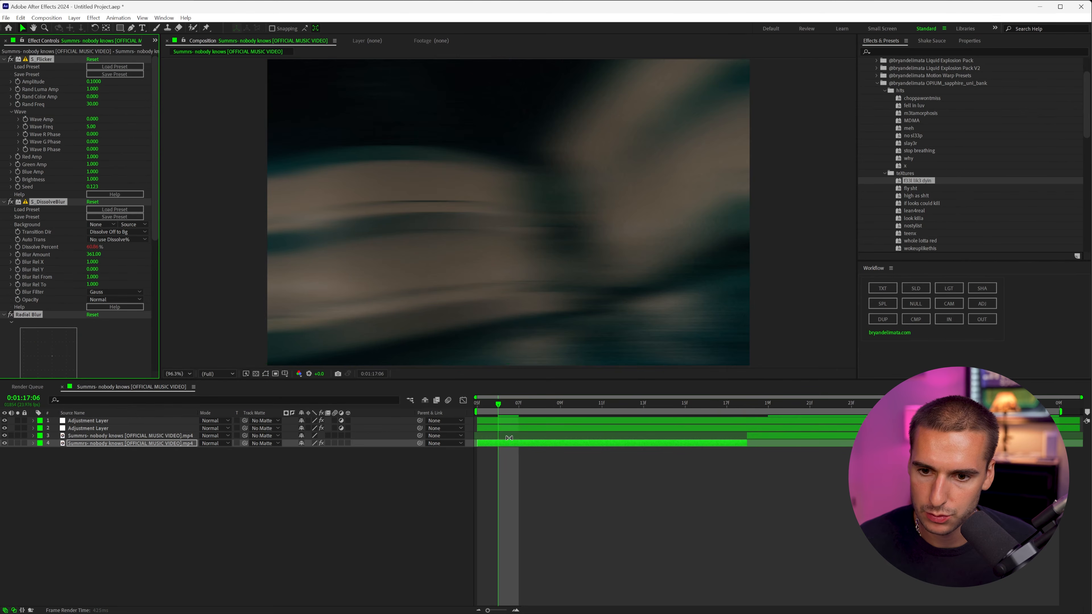